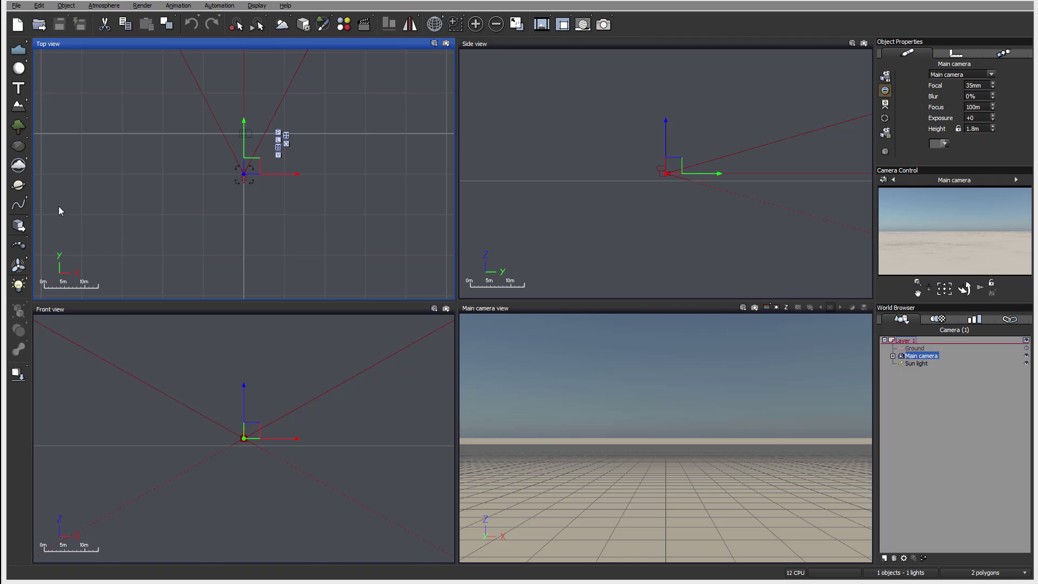
- Open the object library for loading objects and show only the locally available items in the Animals/Aerial collection
click(18, 223)
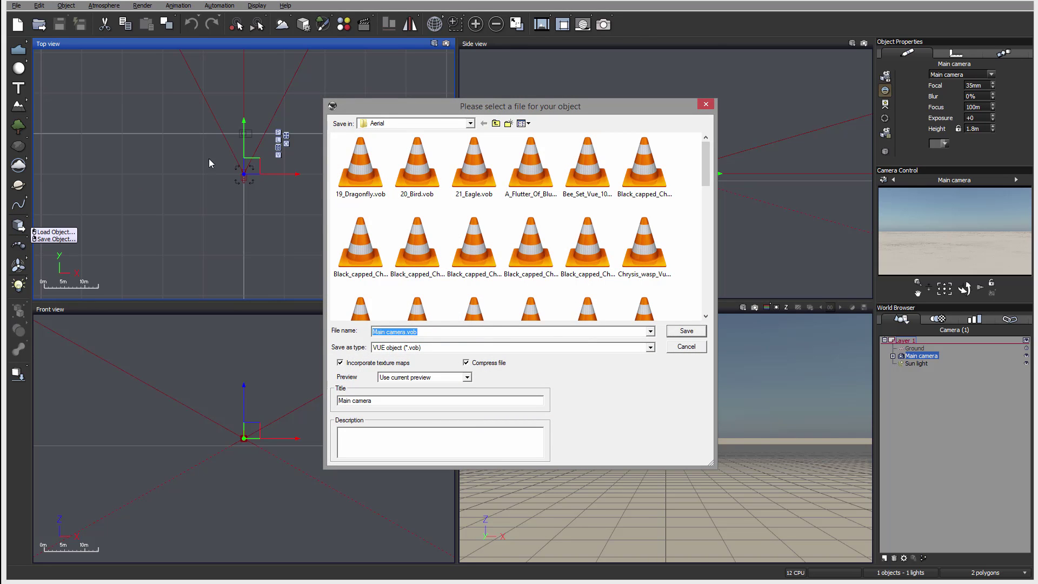
click(667, 348)
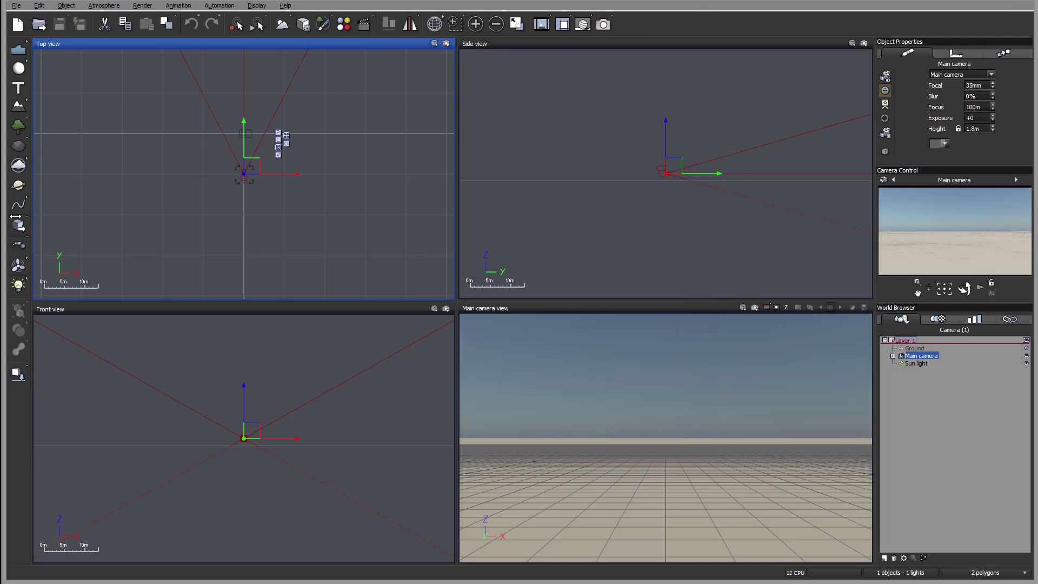
mouse_move(22, 225)
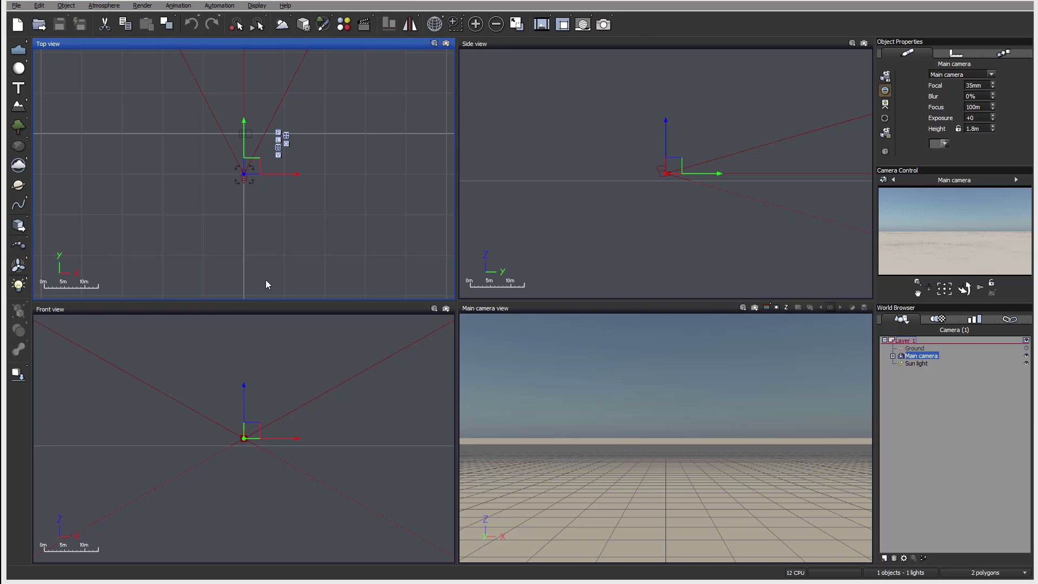
click(19, 225)
drag(418, 116, 485, 96)
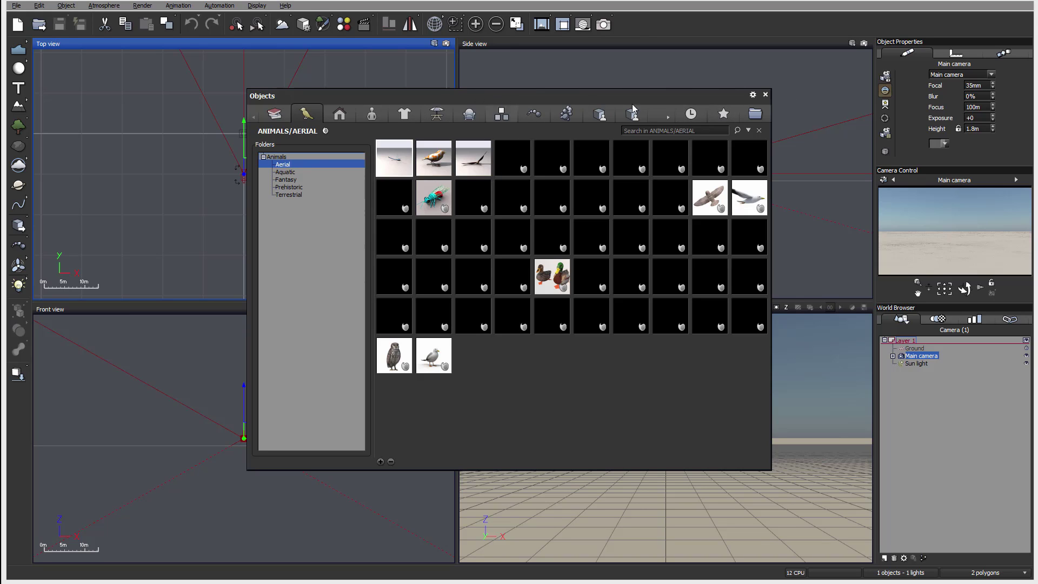
click(326, 131)
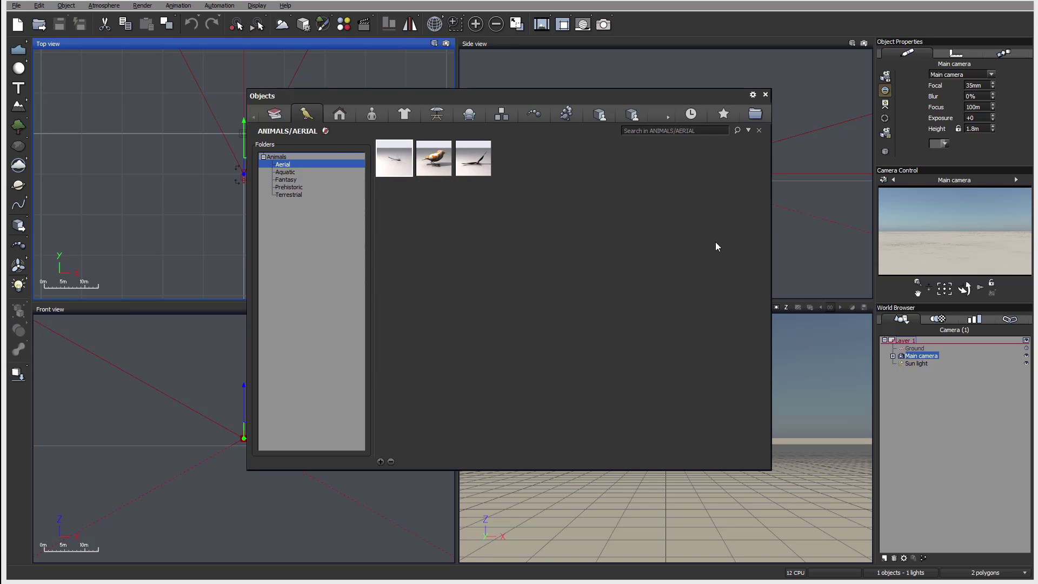
- Browse the Aquatic, Fantasy and Terrestrial animal collections and load the Turtle object from Terrestrial
click(293, 172)
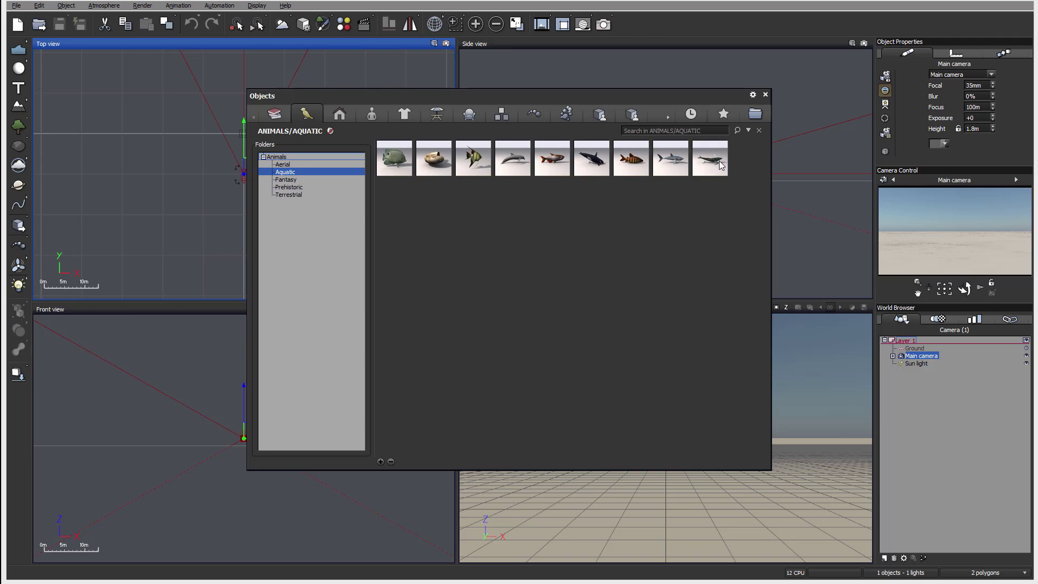
click(291, 180)
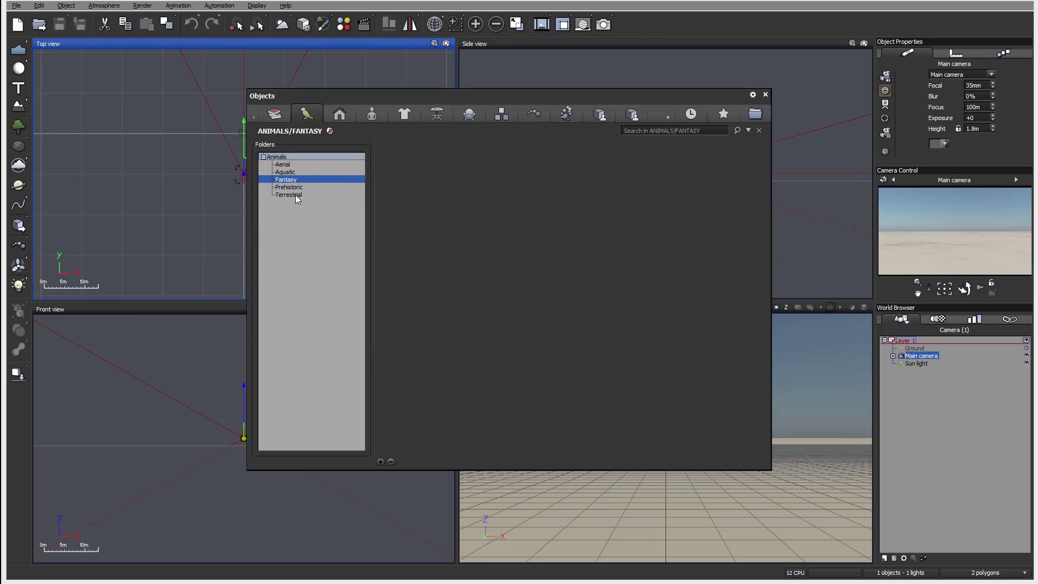
click(297, 196)
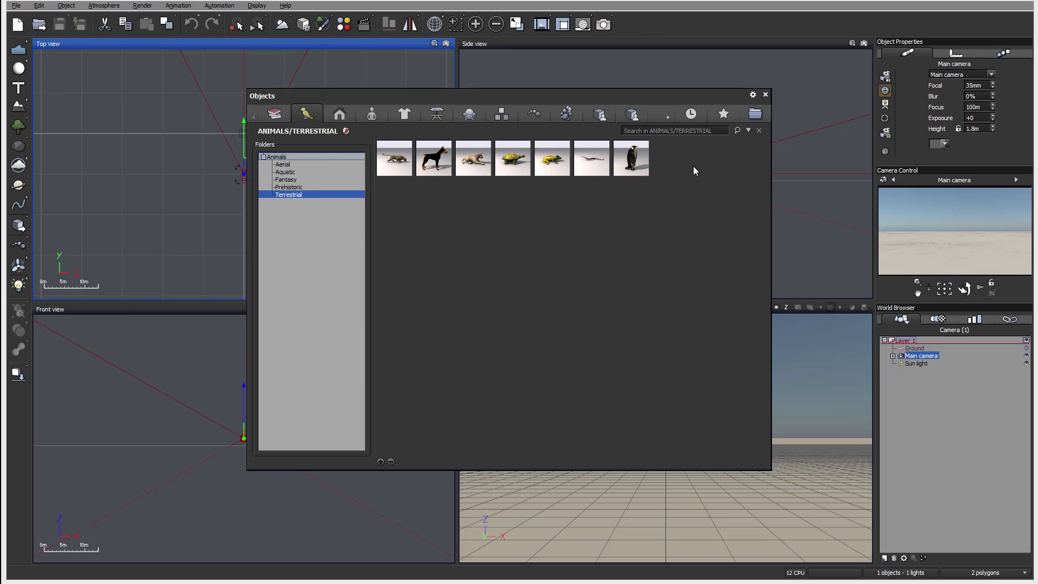
mouse_move(515, 166)
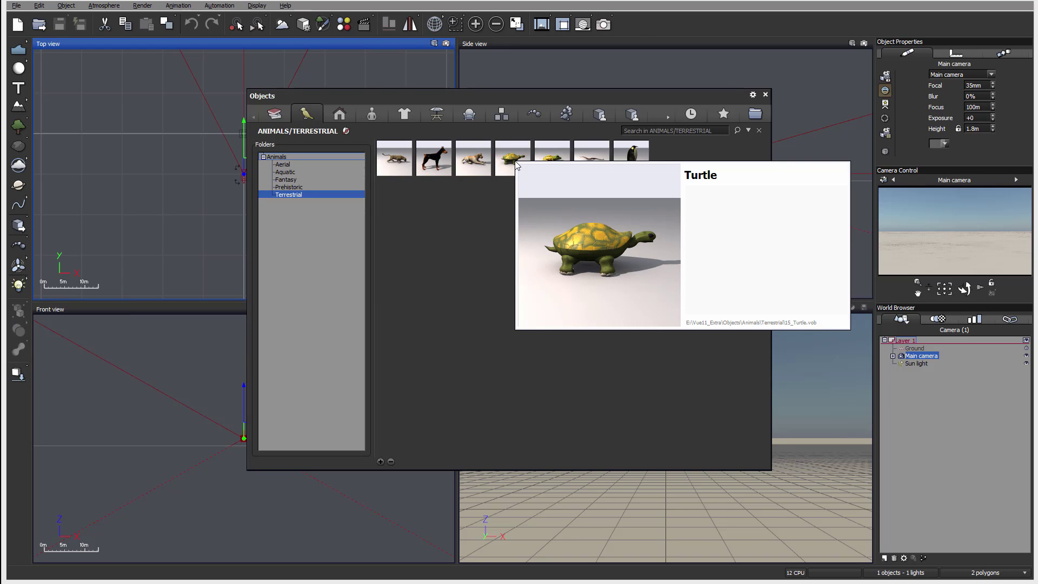
double_click(512, 163)
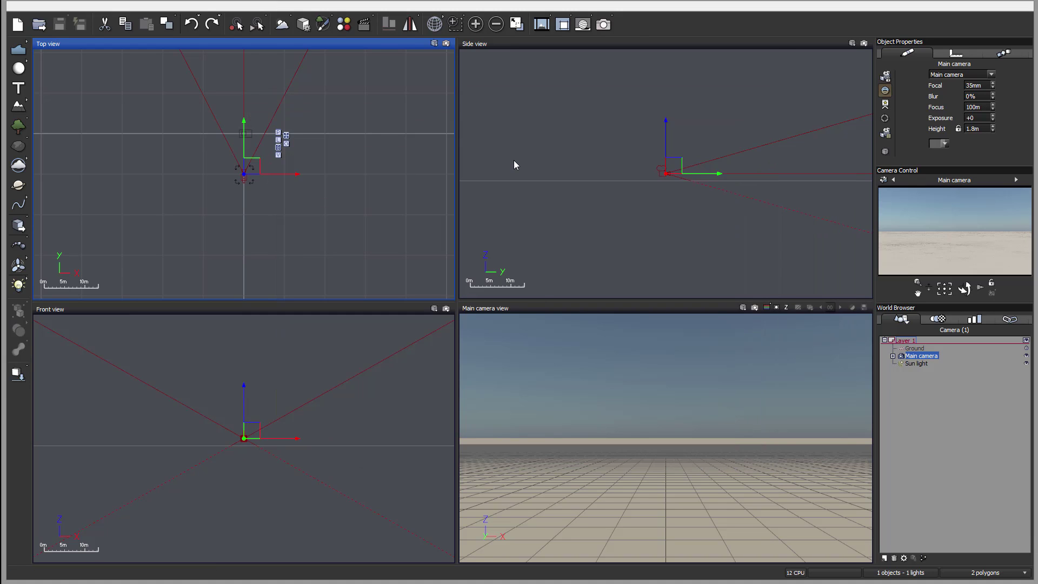
- Move the turtle away from the camera in the side view, into the main camera's field of view
click(654, 152)
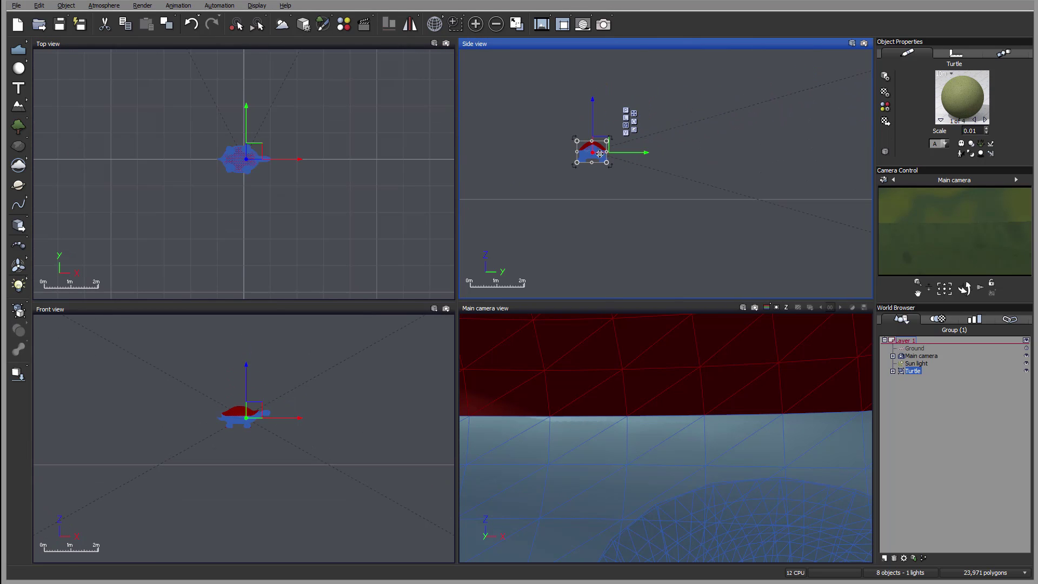
drag(599, 153, 752, 172)
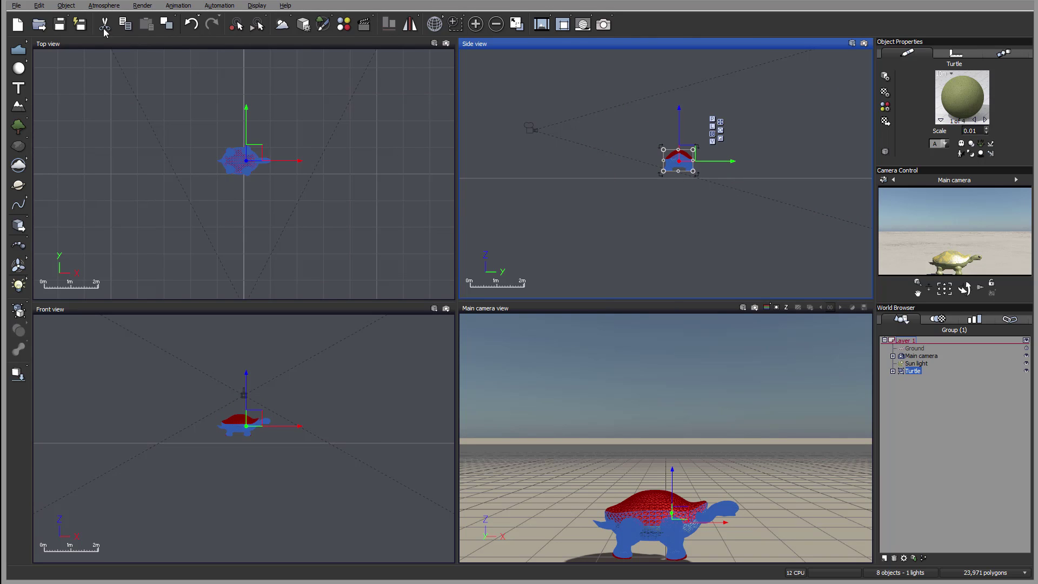
- Examine the object loading and placement settings in the program's general preferences, and leave the options without applying changes
click(17, 6)
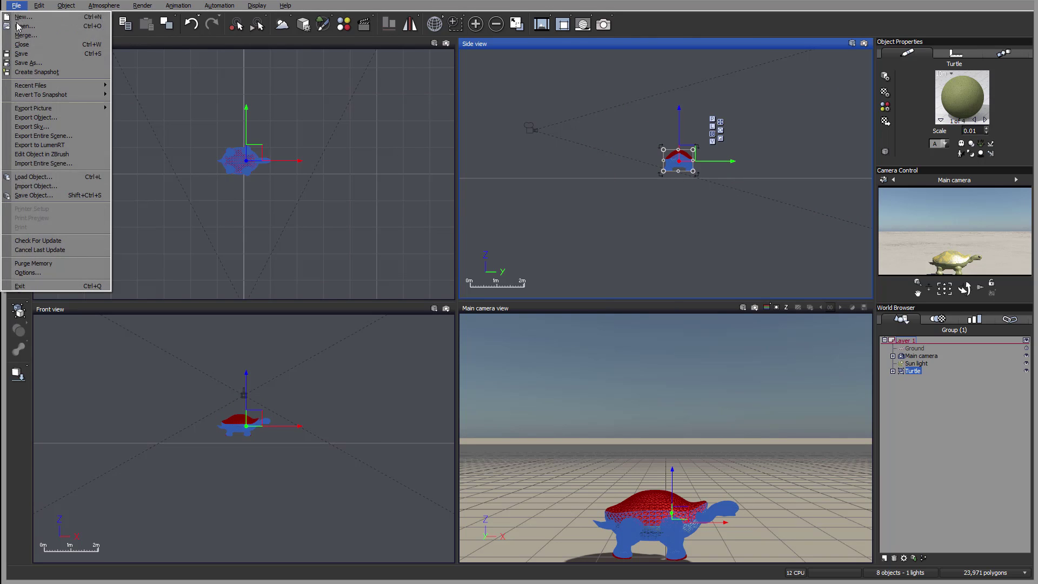
click(65, 273)
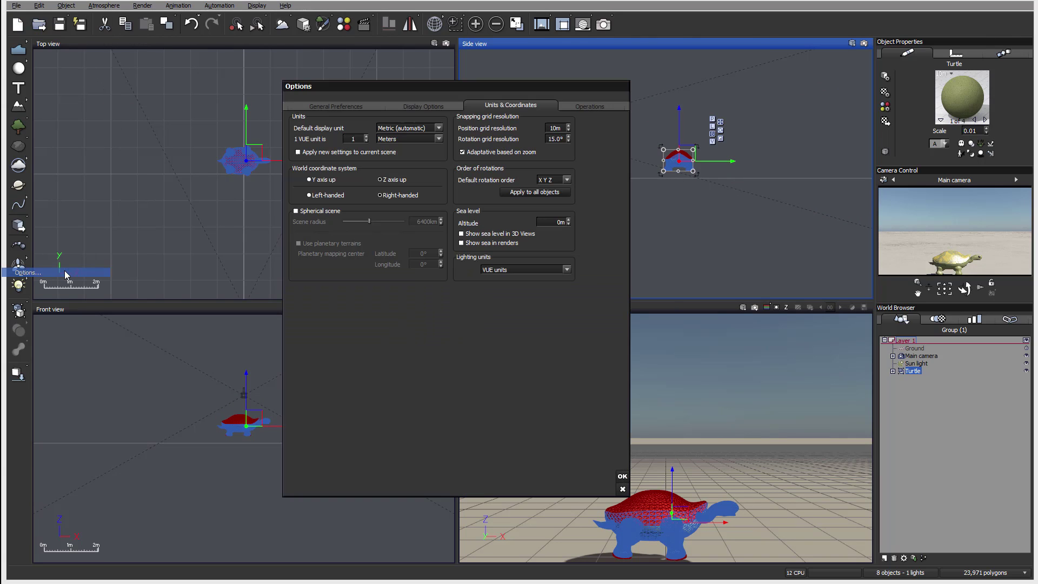
click(342, 107)
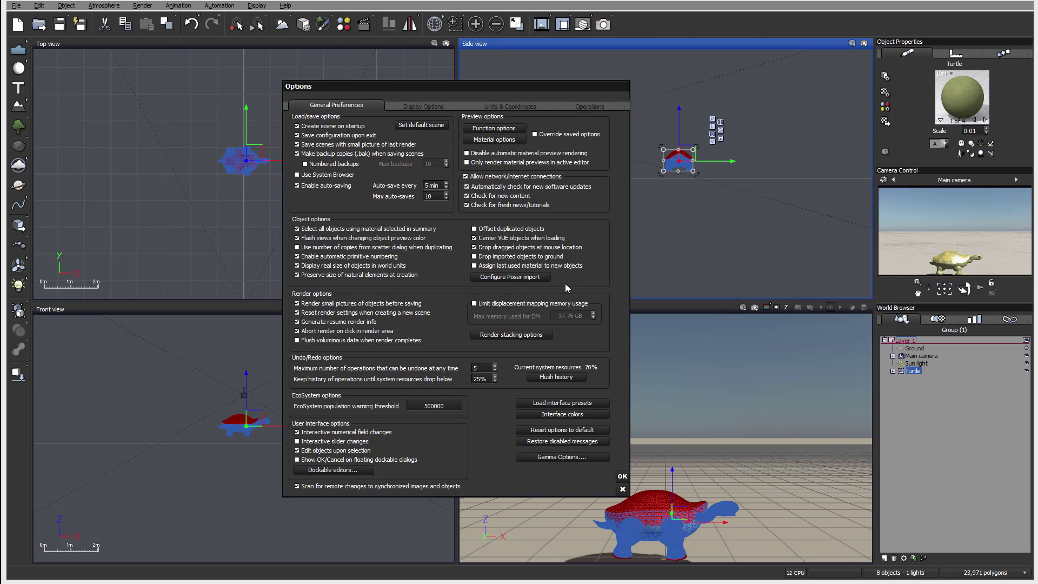
drag(530, 86, 441, 60)
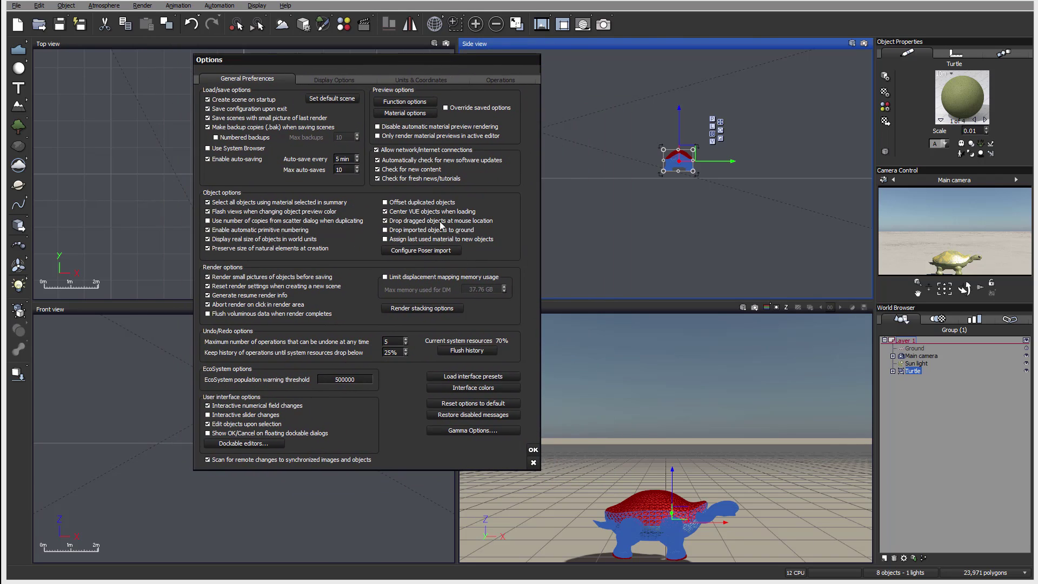
click(533, 462)
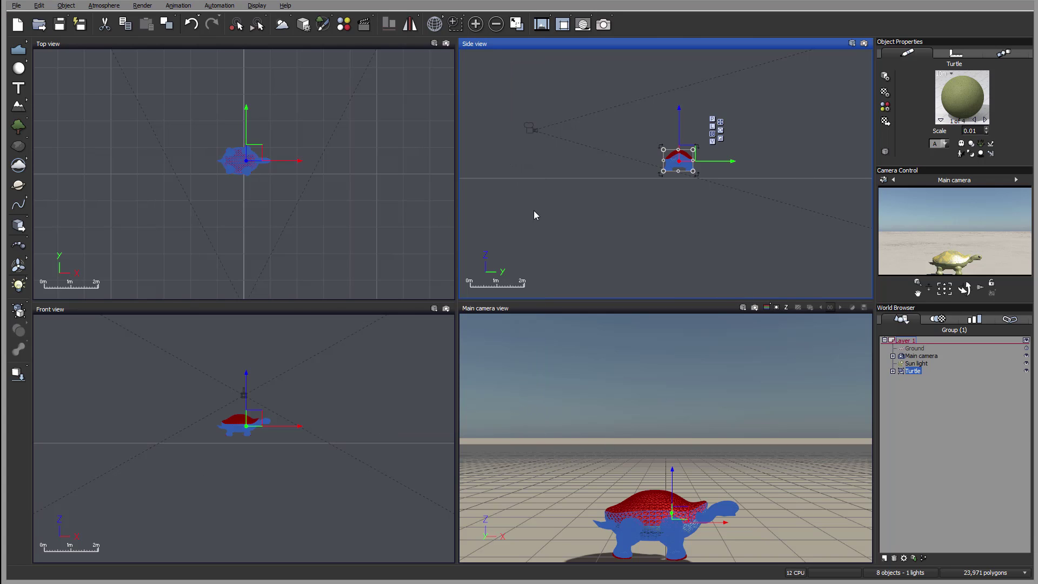
- Move the turtle slightly farther from the camera and down towards the ground in the side view
right_drag(591, 168, 517, 178)
drag(618, 163, 670, 172)
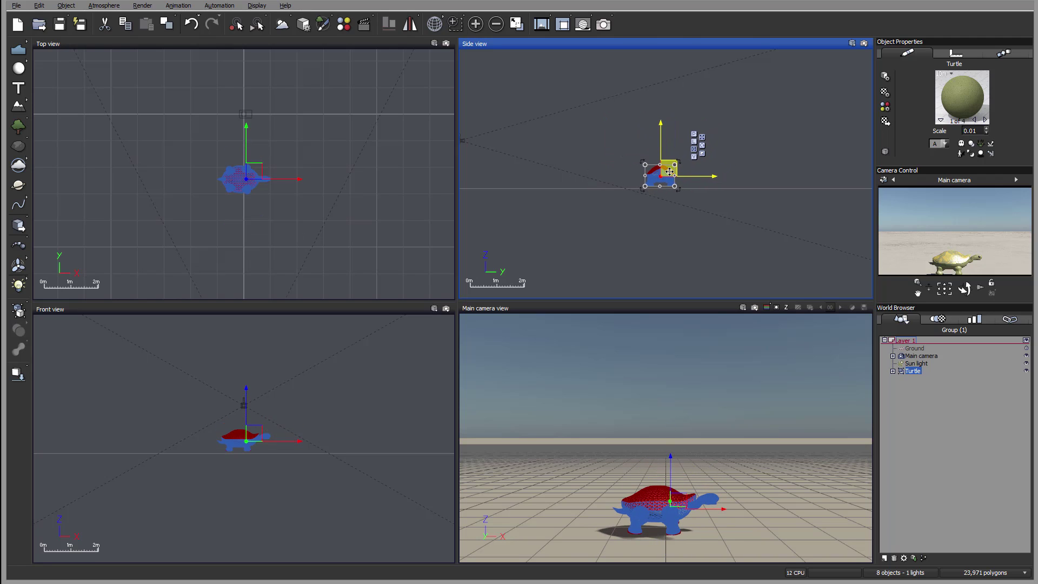
- Inspect the meshes inside the Turtle group, including the Feet, Eyes, Shell_Top and Shell_Bottom, and collapse the group
click(893, 370)
click(917, 379)
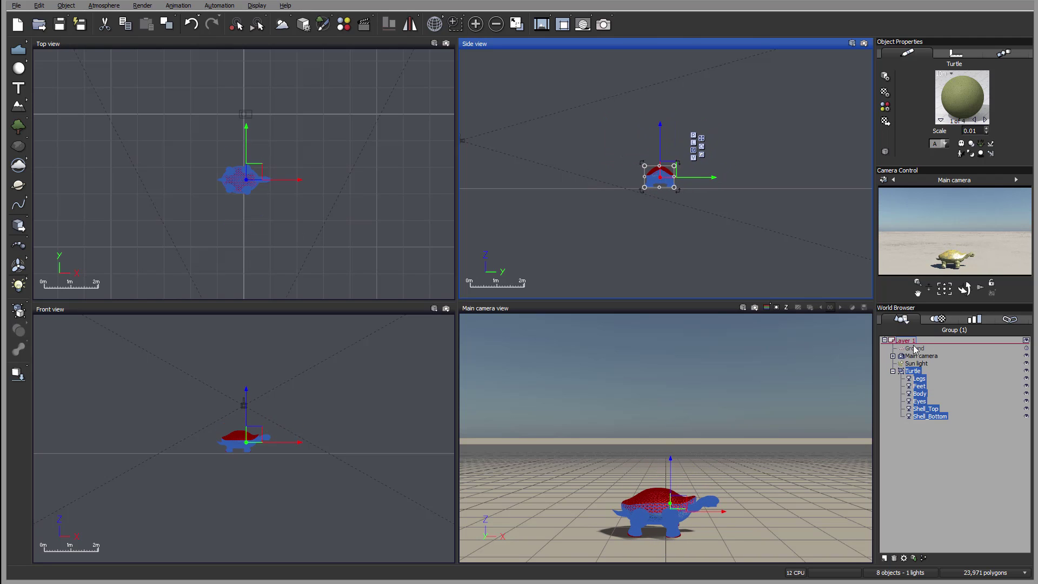
click(922, 386)
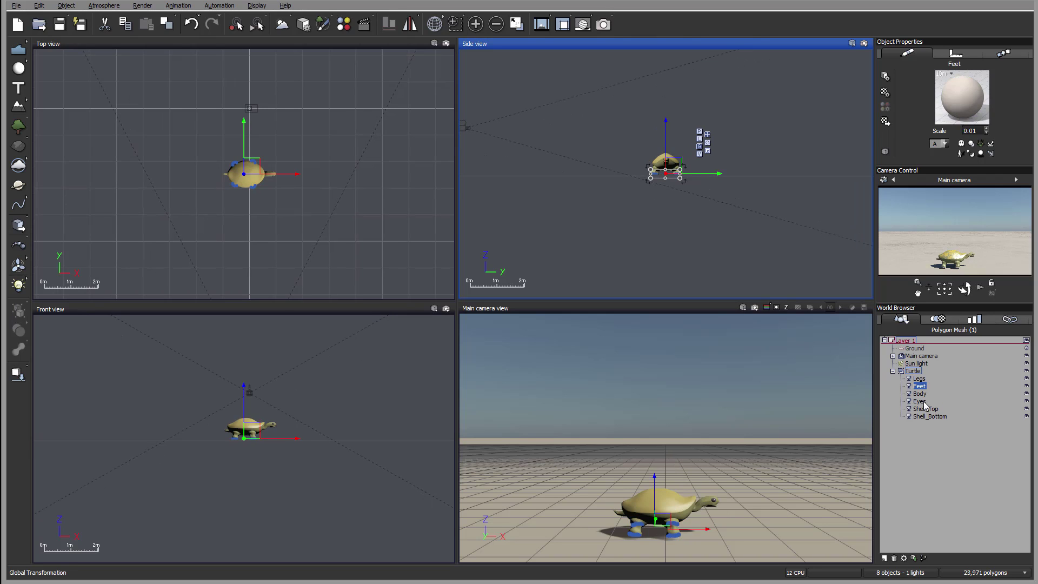
click(924, 402)
click(925, 410)
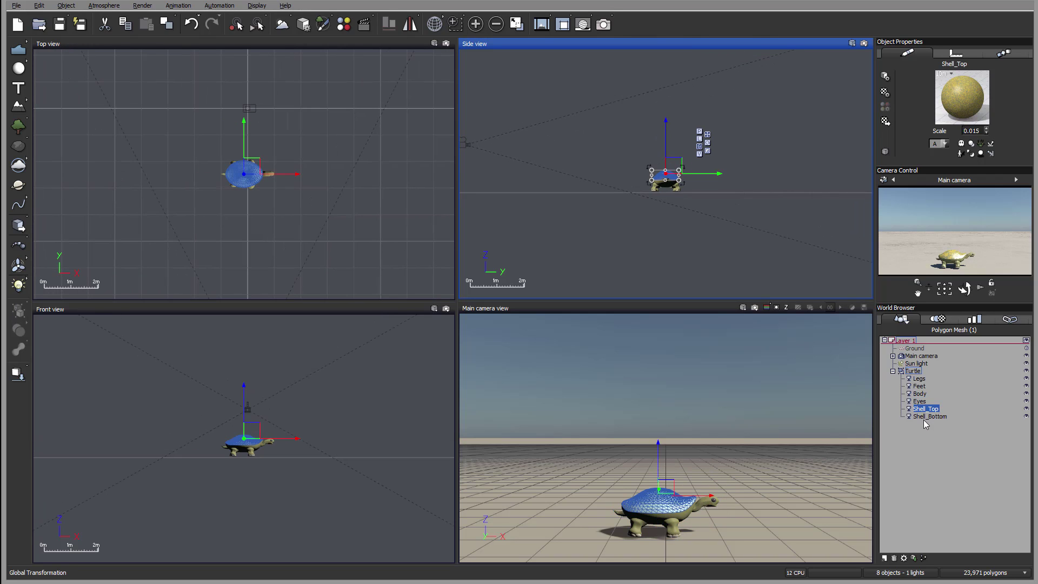
click(925, 417)
click(893, 371)
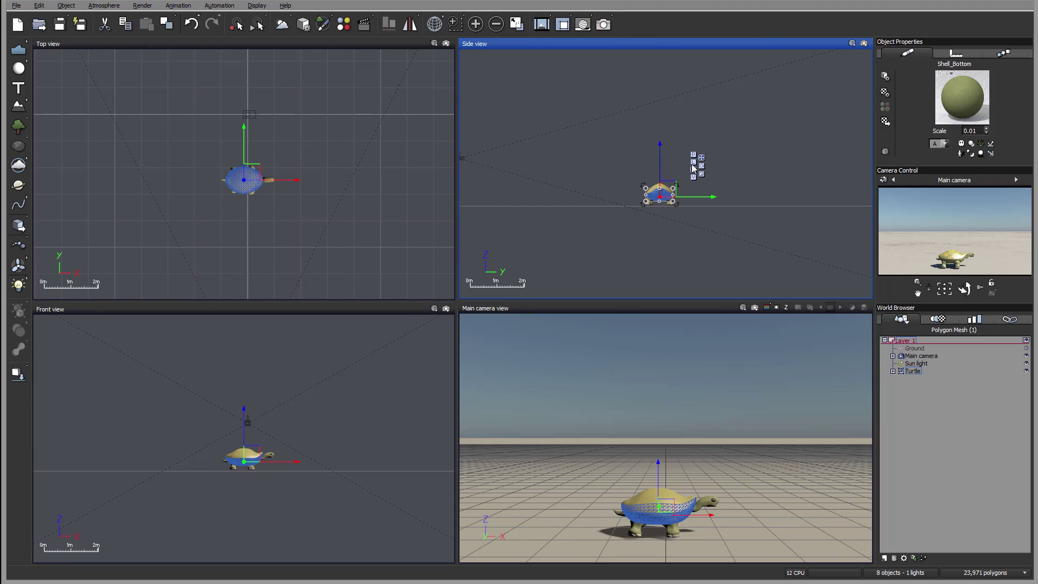
- Rotate the whole Turtle group by about 90° in the top view so its head faces the main camera
click(912, 371)
right_drag(314, 127, 370, 117)
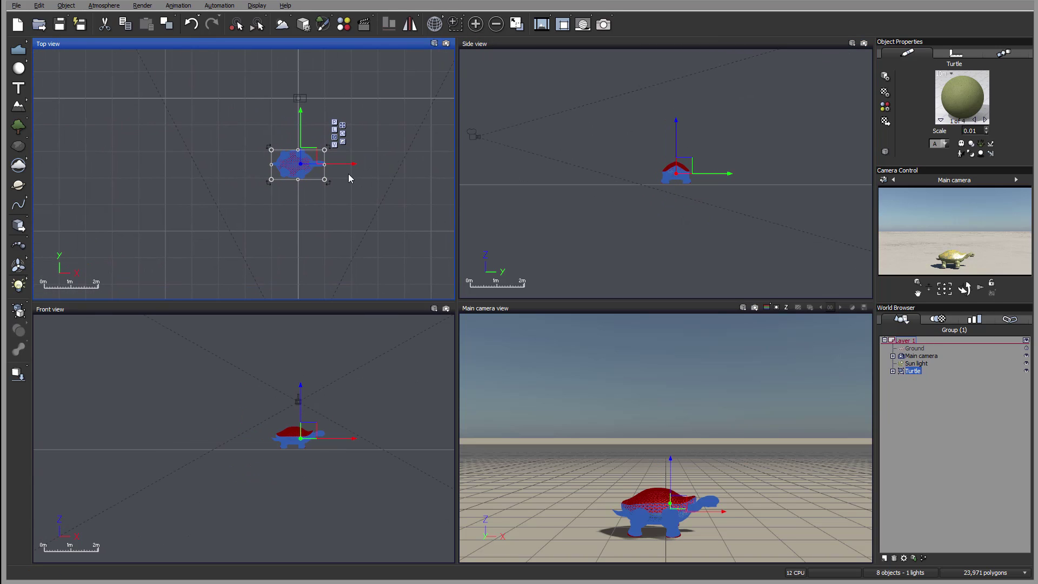
drag(326, 188, 274, 204)
- Examine the turtle's polygon mesh options, including the Turbo Smooth subdivision types and illumination baking, and discard any changes
double_click(912, 371)
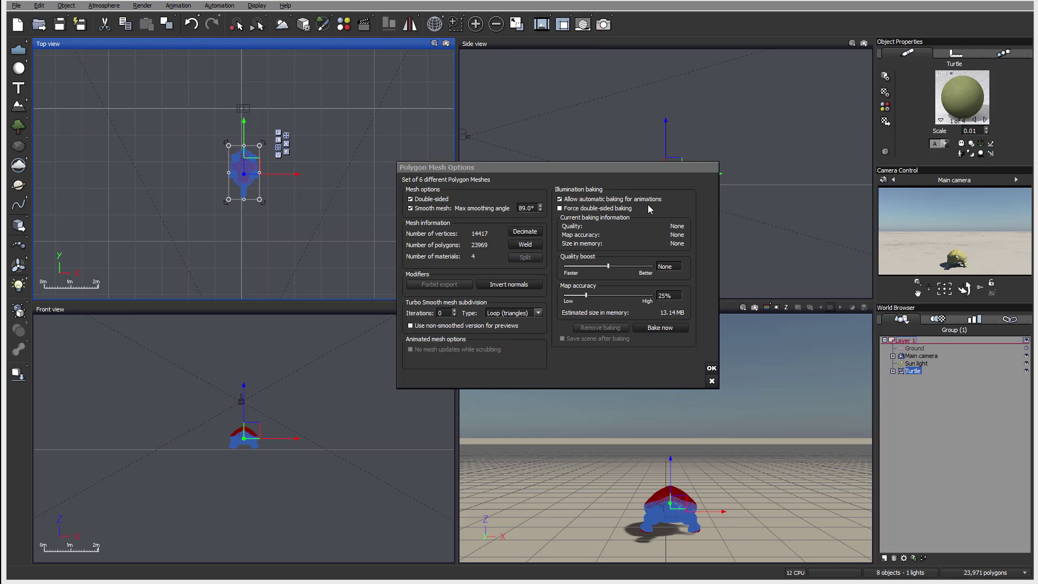
drag(650, 170, 539, 170)
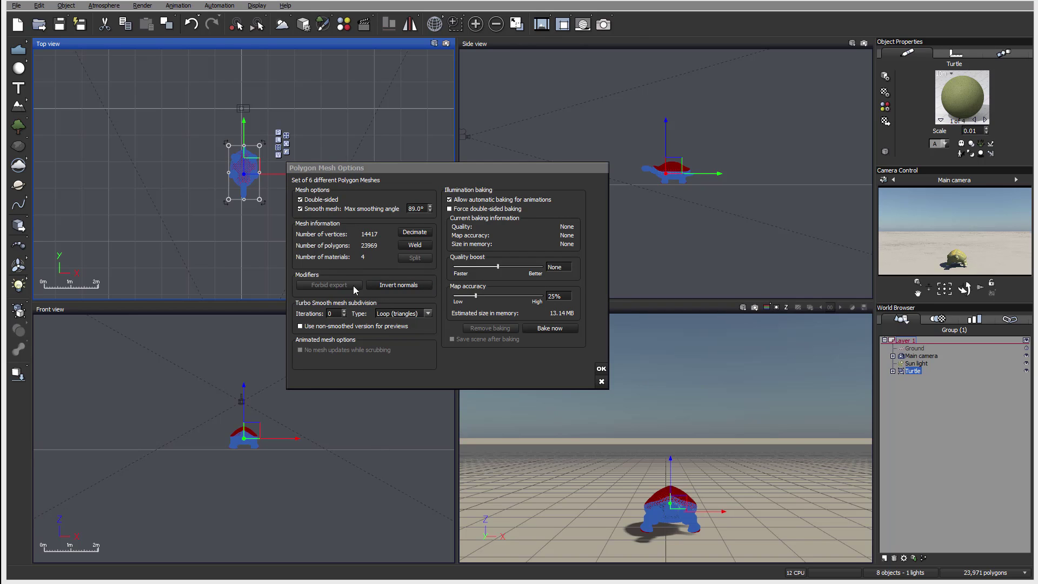
click(429, 315)
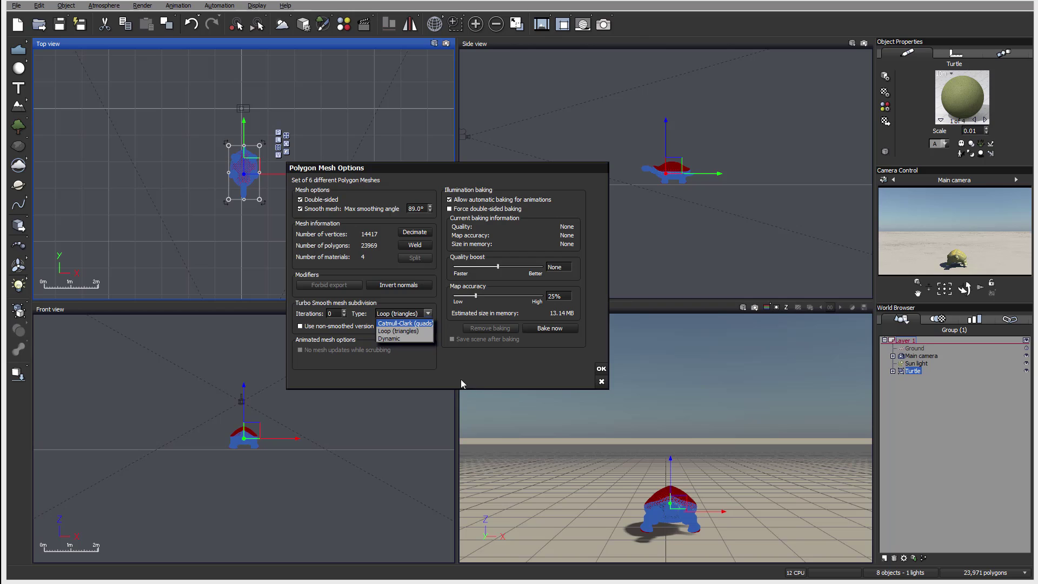
click(449, 368)
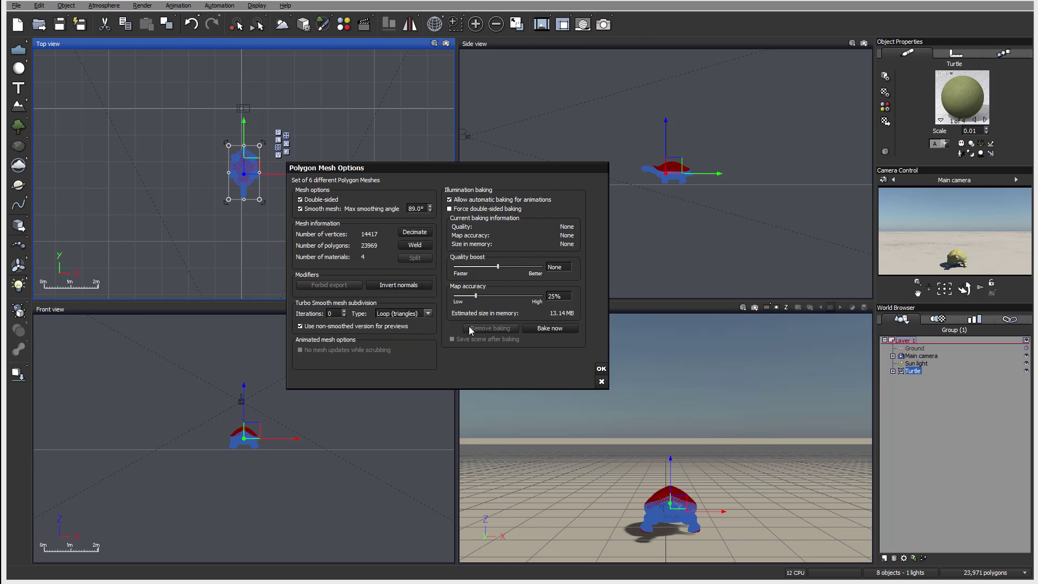
click(506, 211)
click(601, 382)
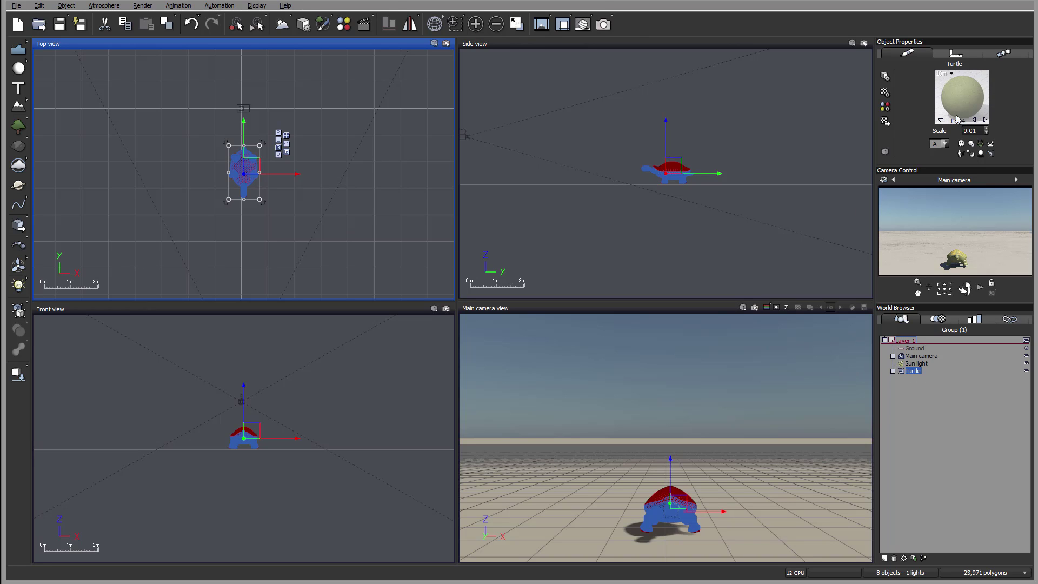
- Expand the Turtle group and check the materials of its individual parts, from the Legs to the Eyes
click(893, 371)
click(918, 386)
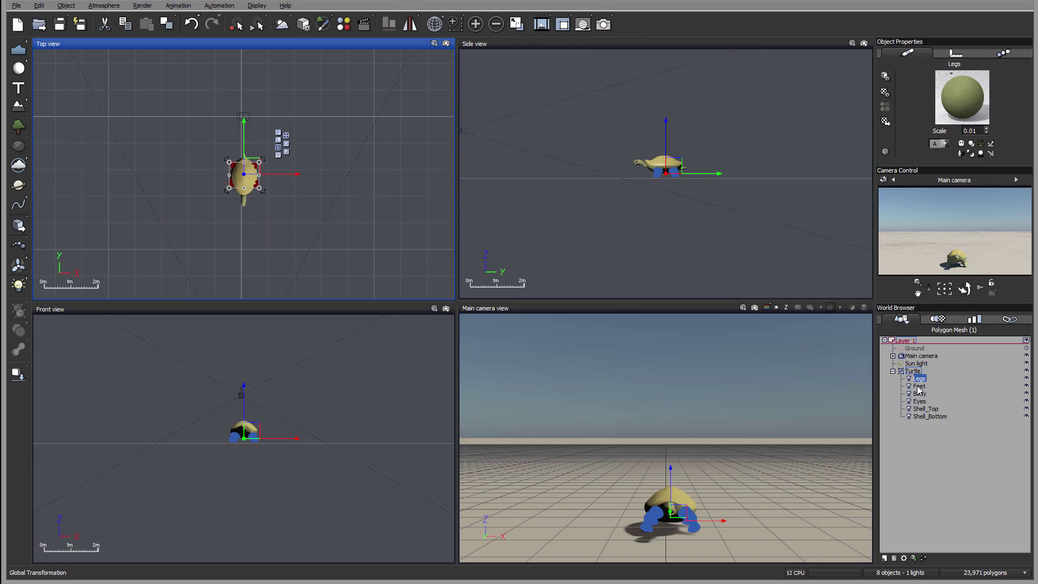
click(919, 393)
click(919, 402)
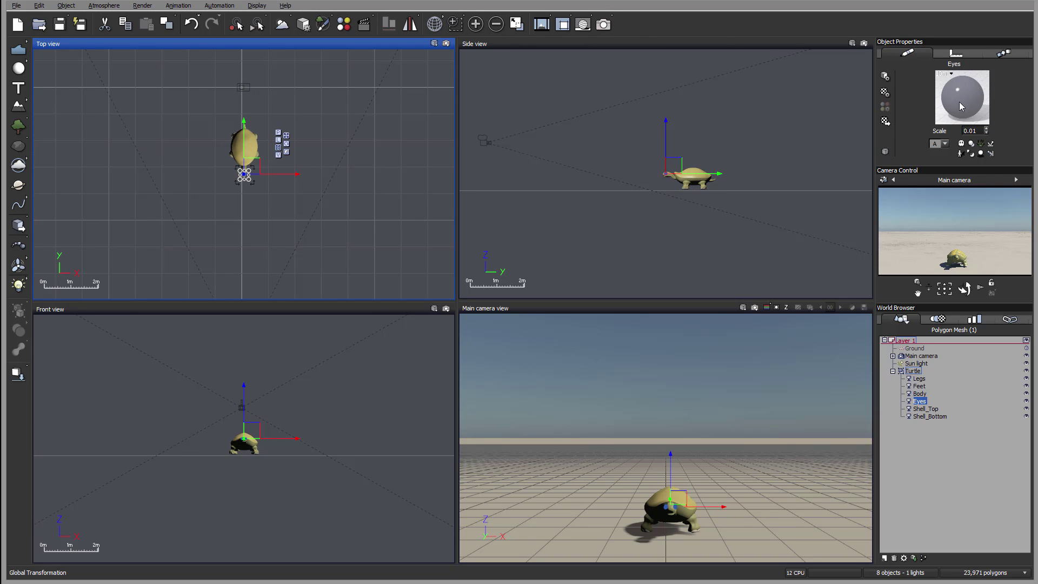
- Open the whole Turtle group's material in the Advanced Material Editor and cycle through all of the group's materials
click(913, 370)
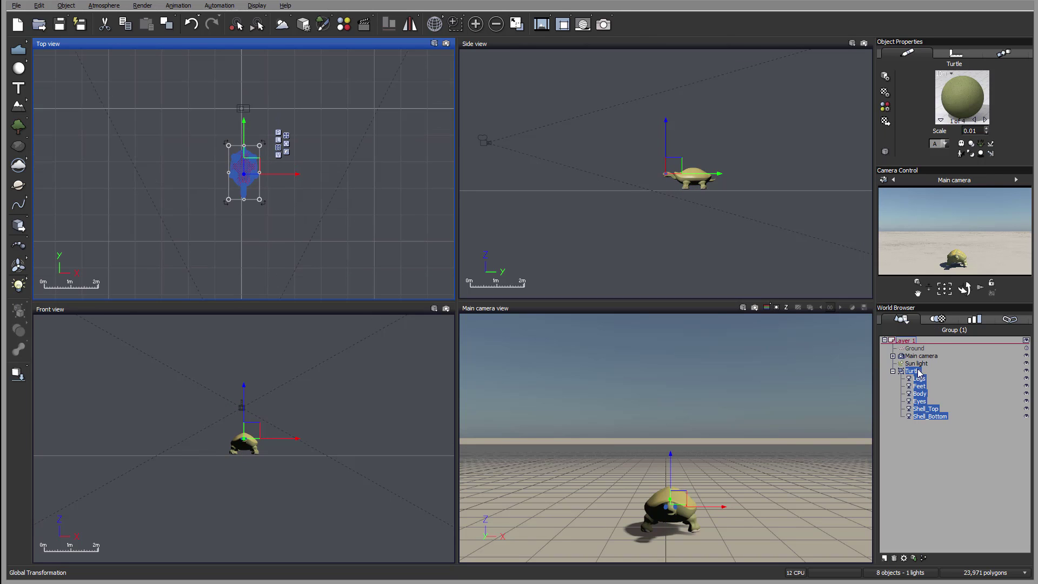
double_click(977, 98)
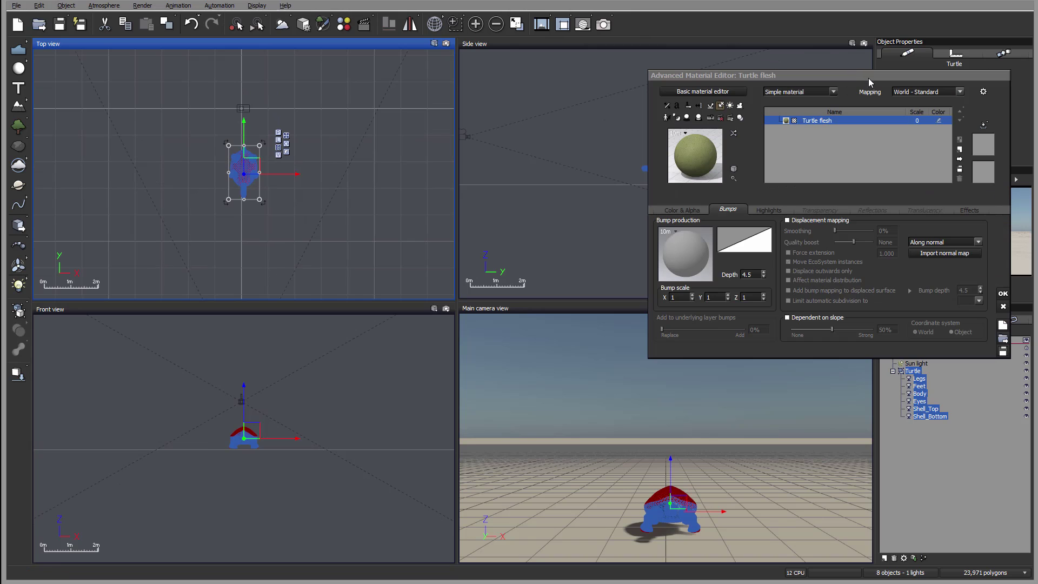
drag(858, 75, 543, 74)
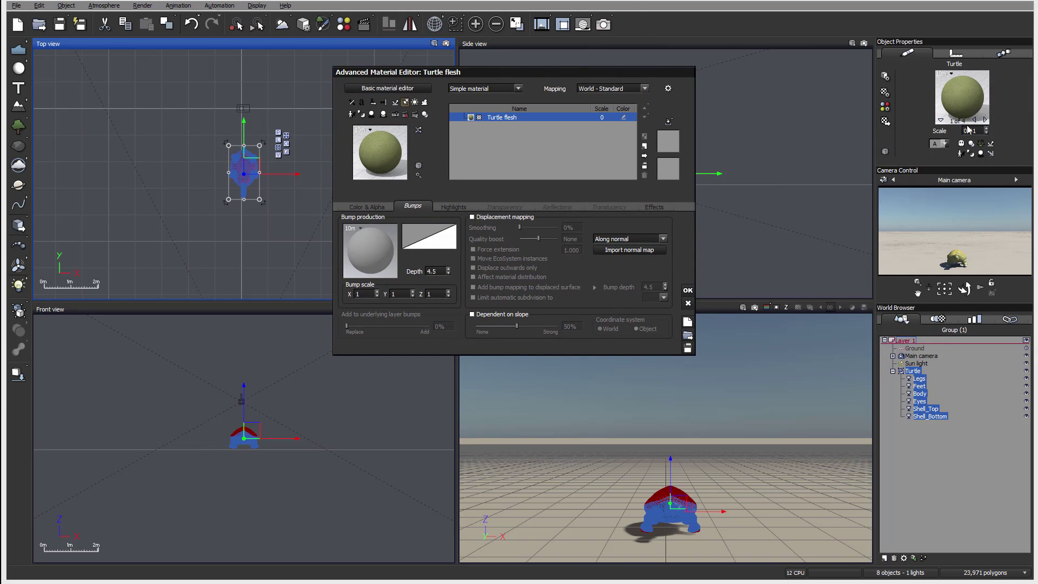
click(985, 120)
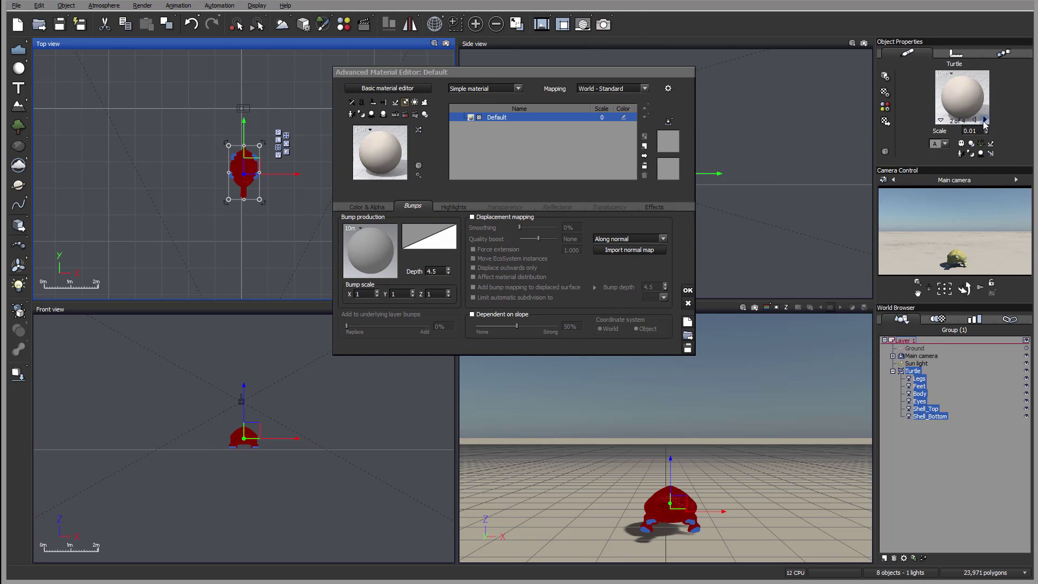
click(985, 120)
click(985, 120)
click(985, 120)
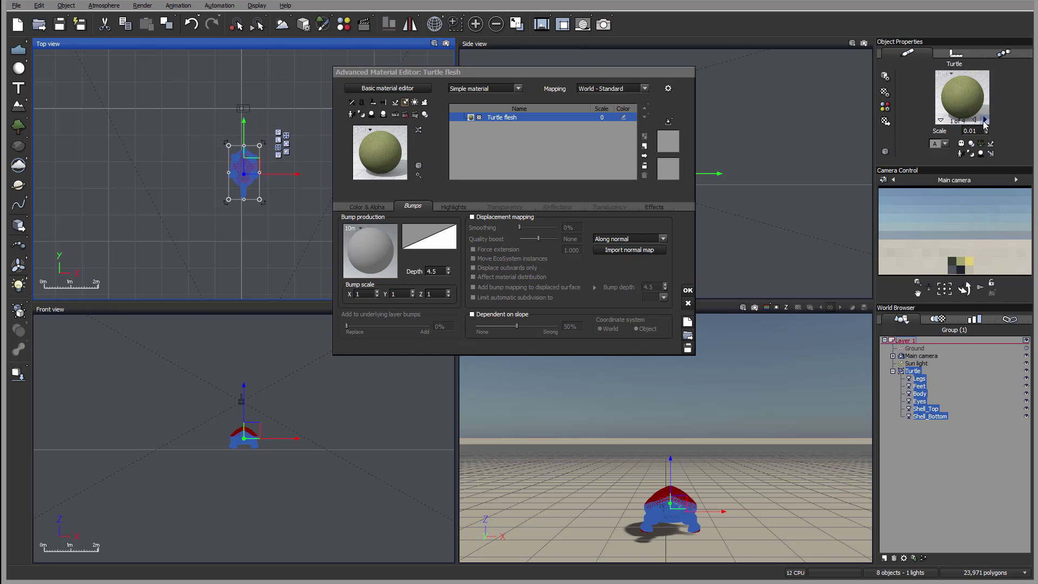
- Page through the remaining Turtle group materials, close the material editor without changes, and check the group's material list
click(985, 120)
click(984, 120)
click(984, 120)
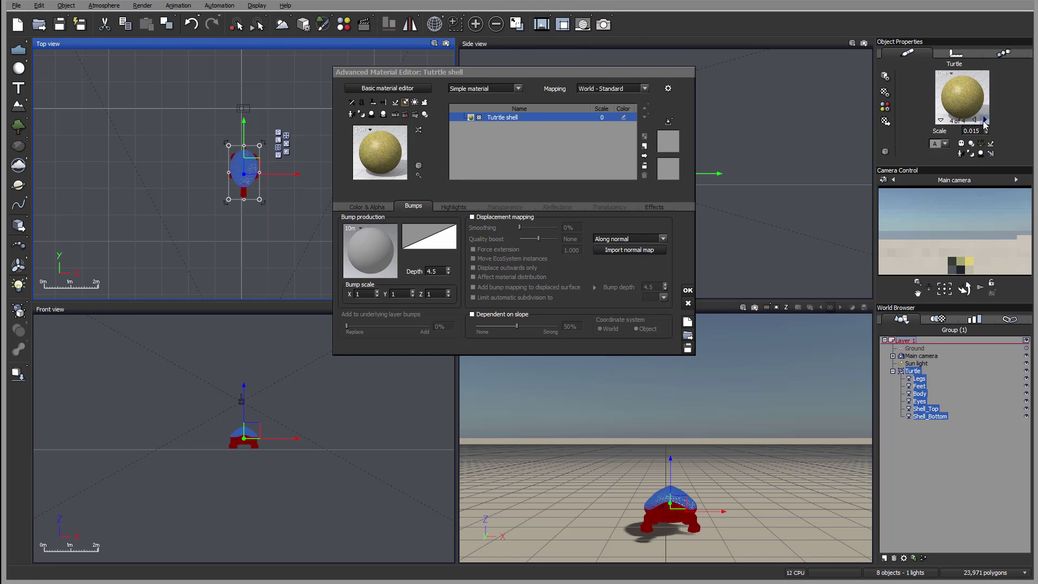
click(985, 120)
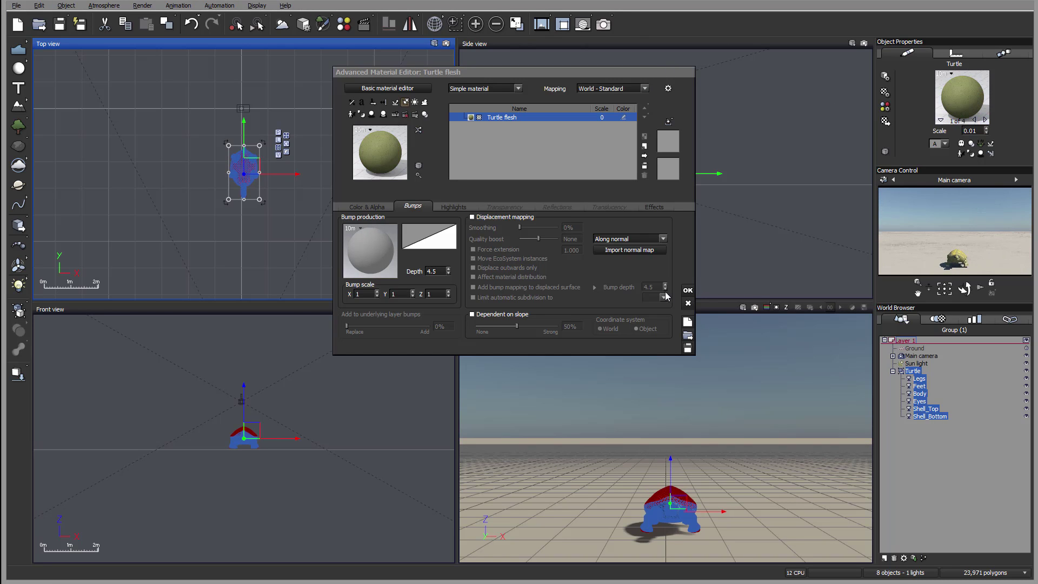
click(689, 306)
click(940, 120)
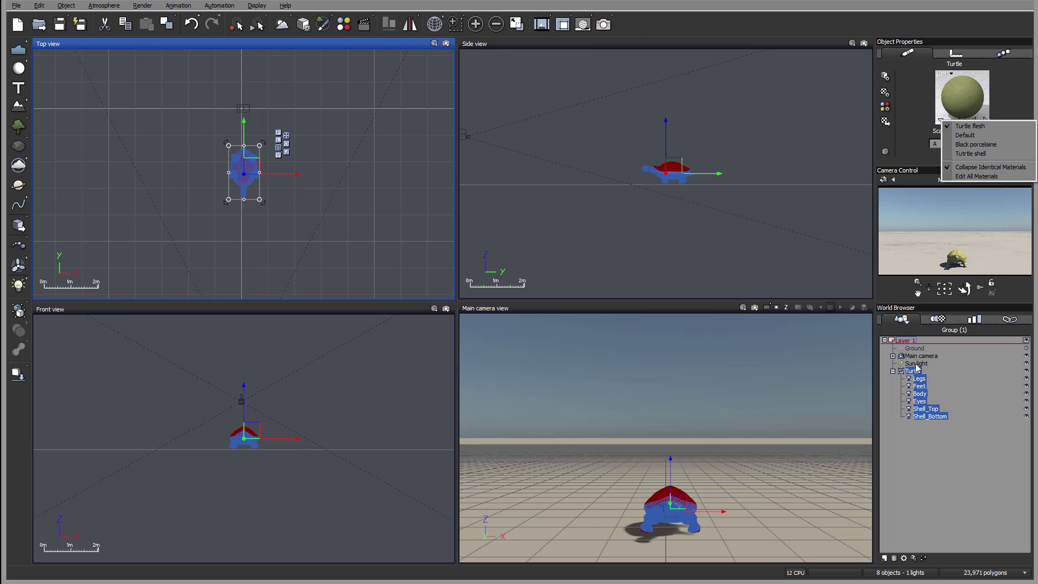
click(915, 444)
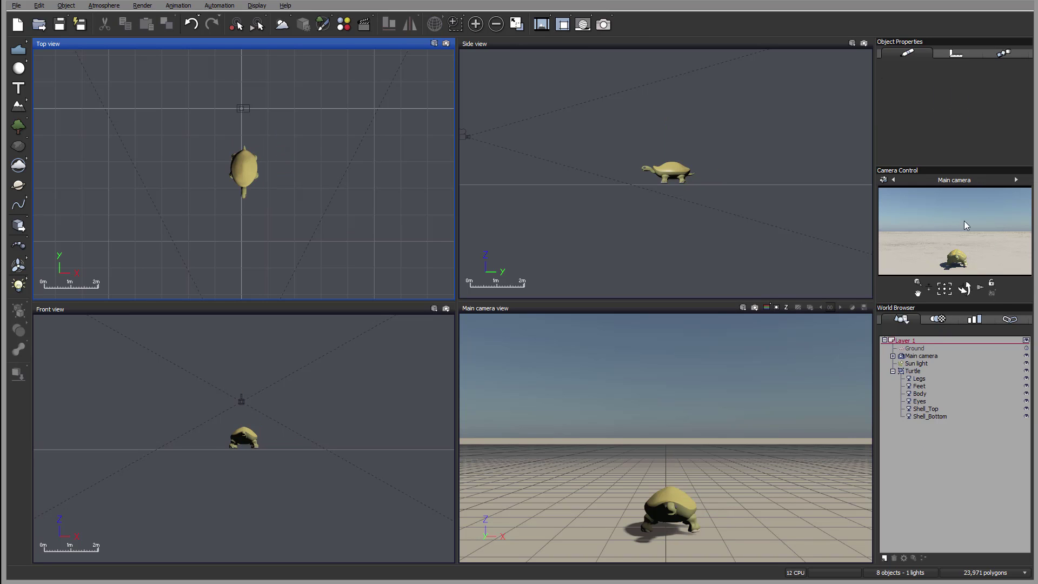
- Rotate the Turtle group about 90° in the top view so its side faces the main camera, and place it centred and slightly closer
click(913, 372)
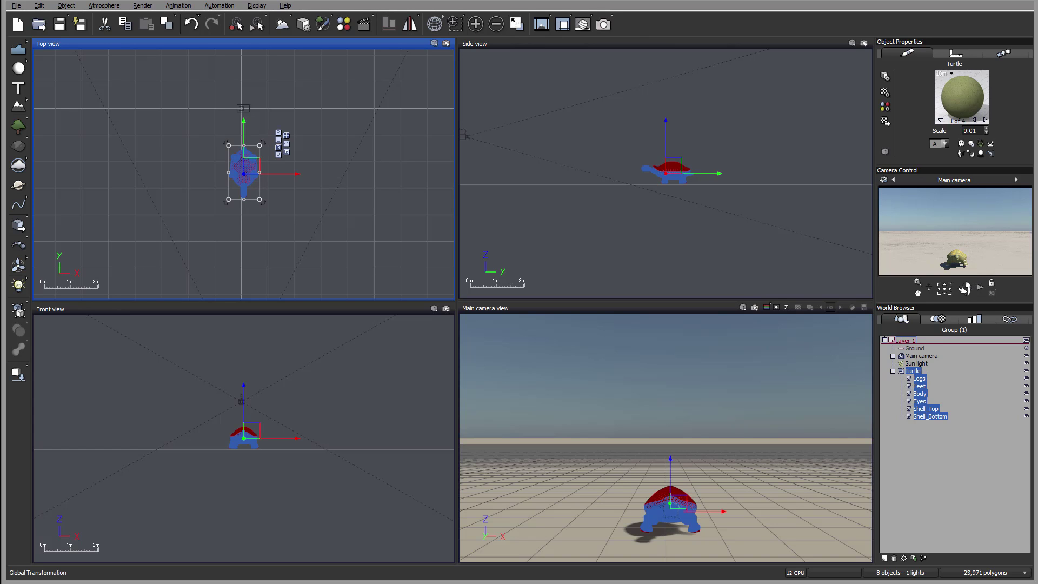
right_drag(294, 172, 399, 124)
drag(357, 118, 254, 125)
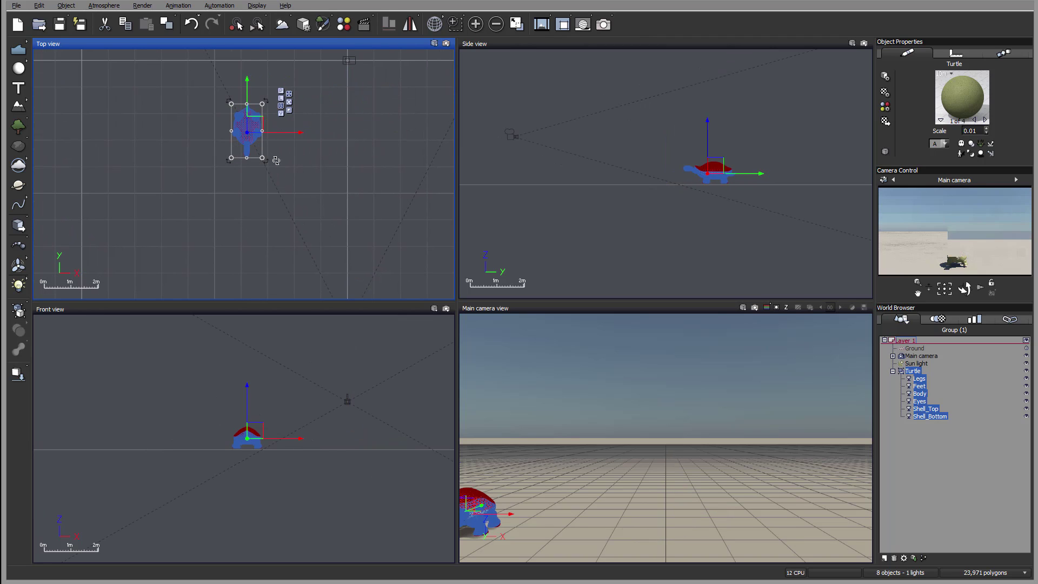
drag(271, 162, 309, 521)
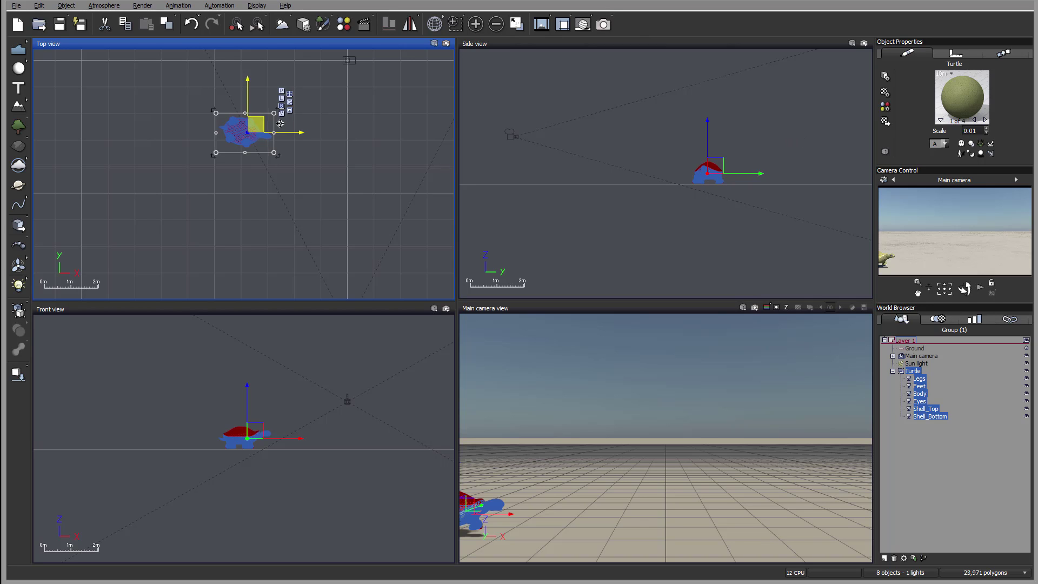
drag(255, 124, 351, 127)
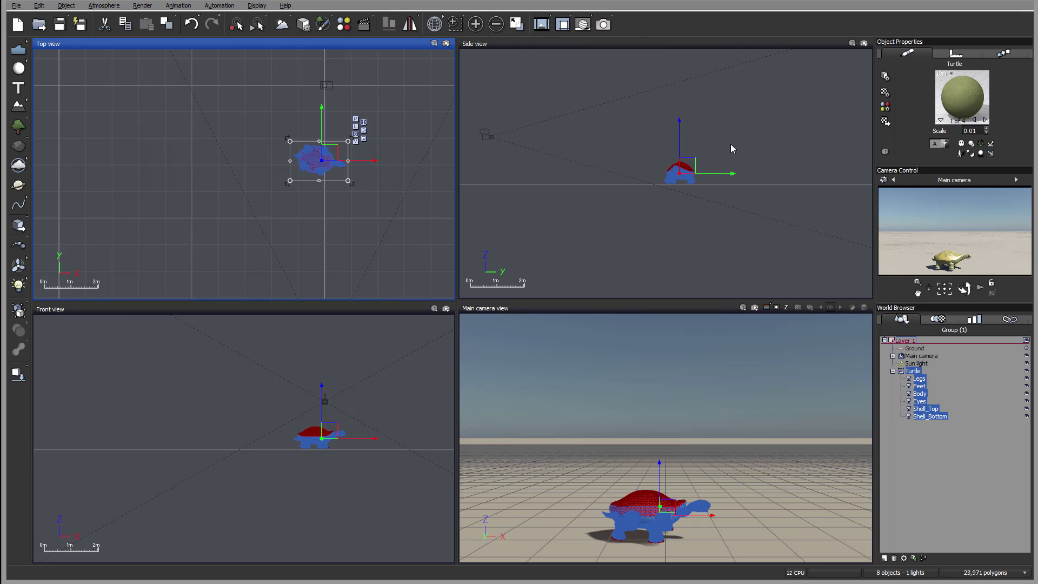
right_drag(397, 144, 405, 109)
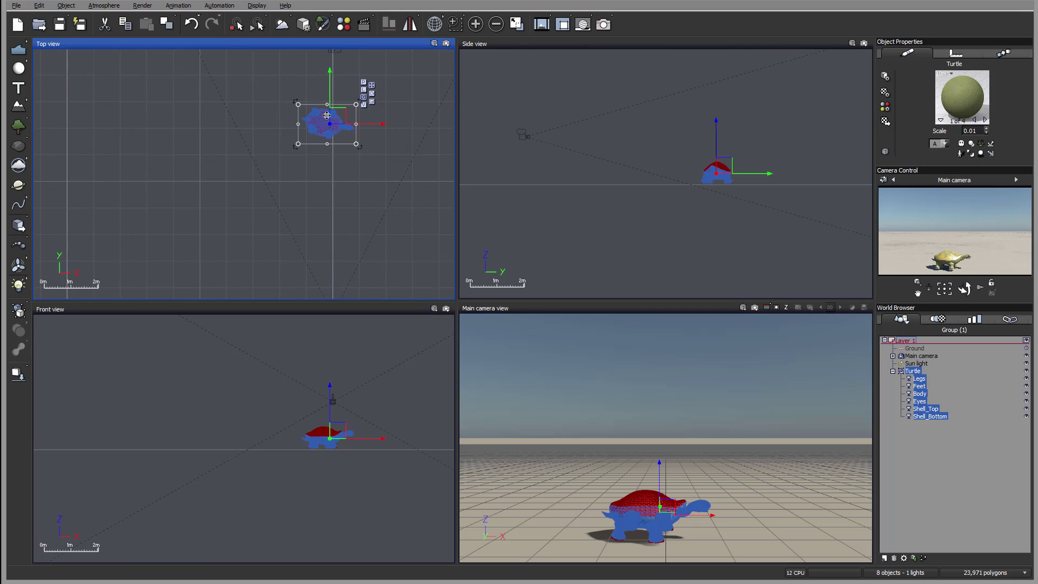
mouse_move(337, 118)
mouse_down()
mouse_move(323, 127)
mouse_move(339, 135)
mouse_up()
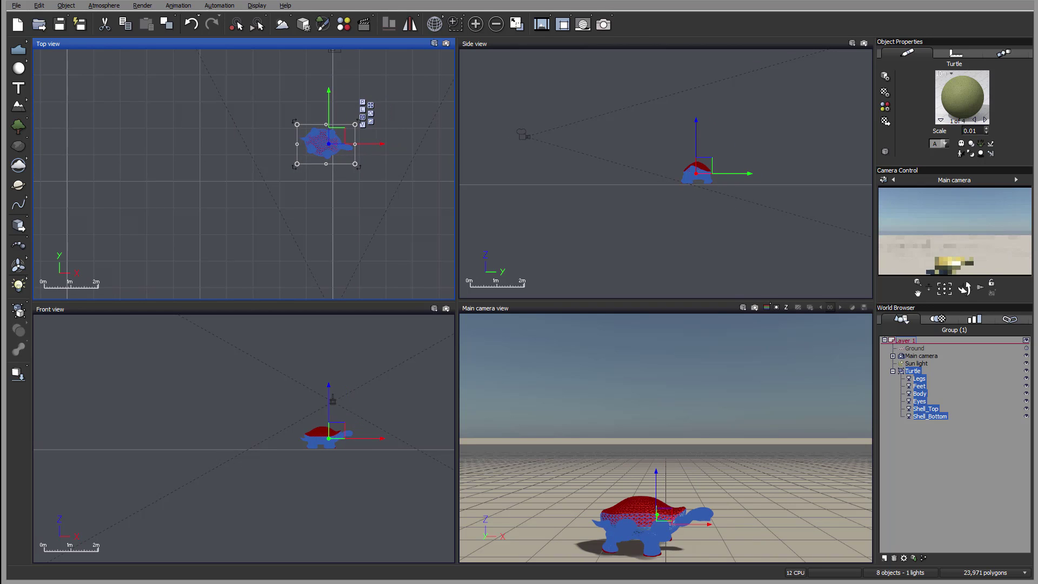
- Collapse the Turtle group, examine the options and file types for saving it as an object, and cancel the save
click(893, 371)
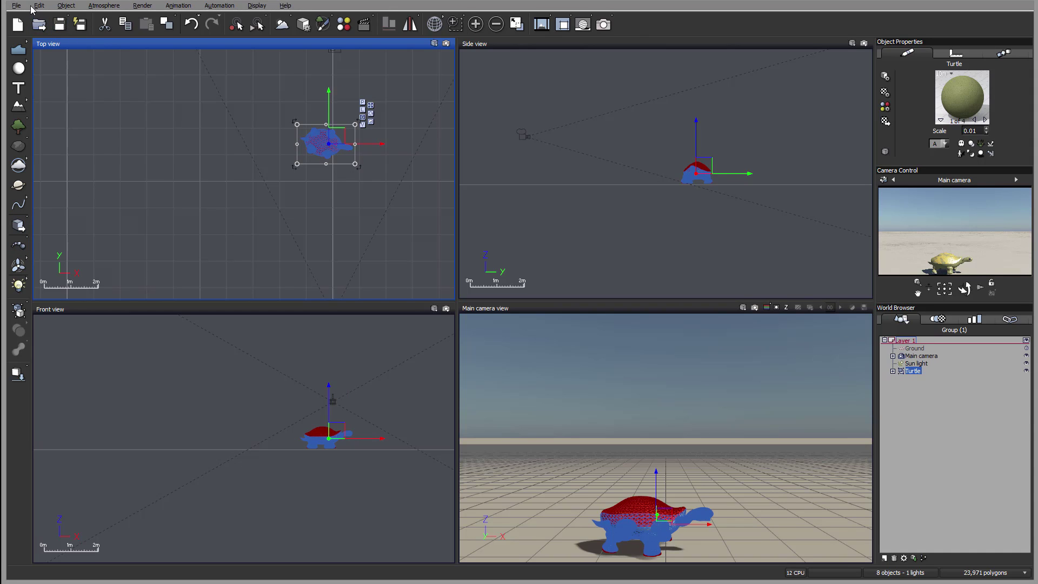
right_click(917, 372)
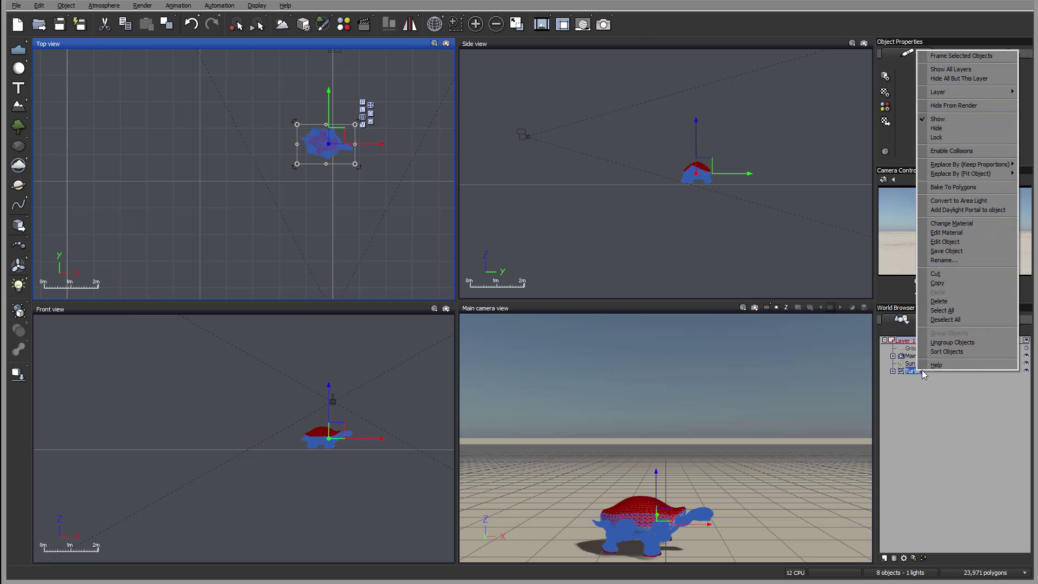
click(966, 250)
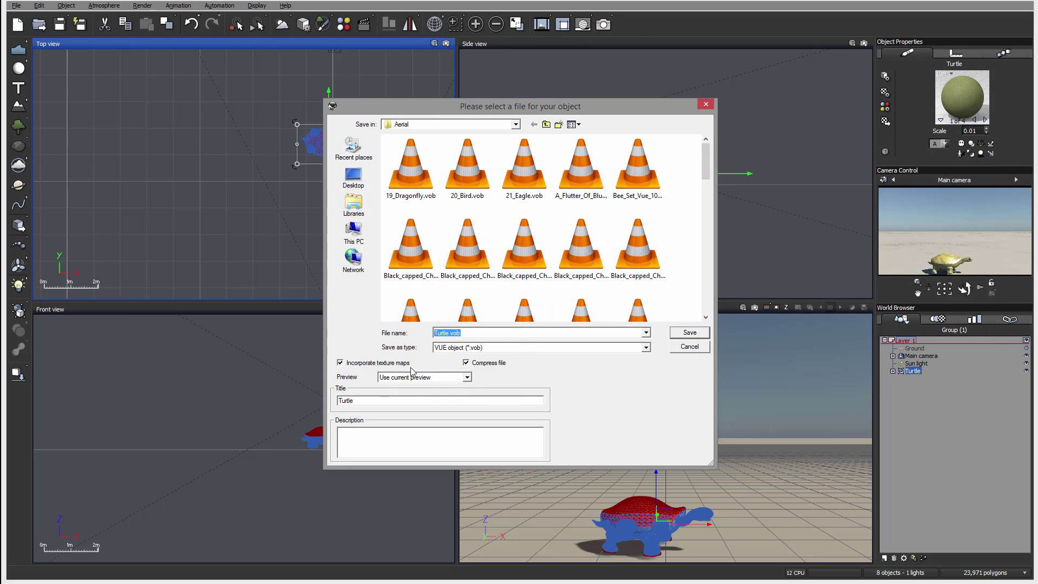
click(489, 348)
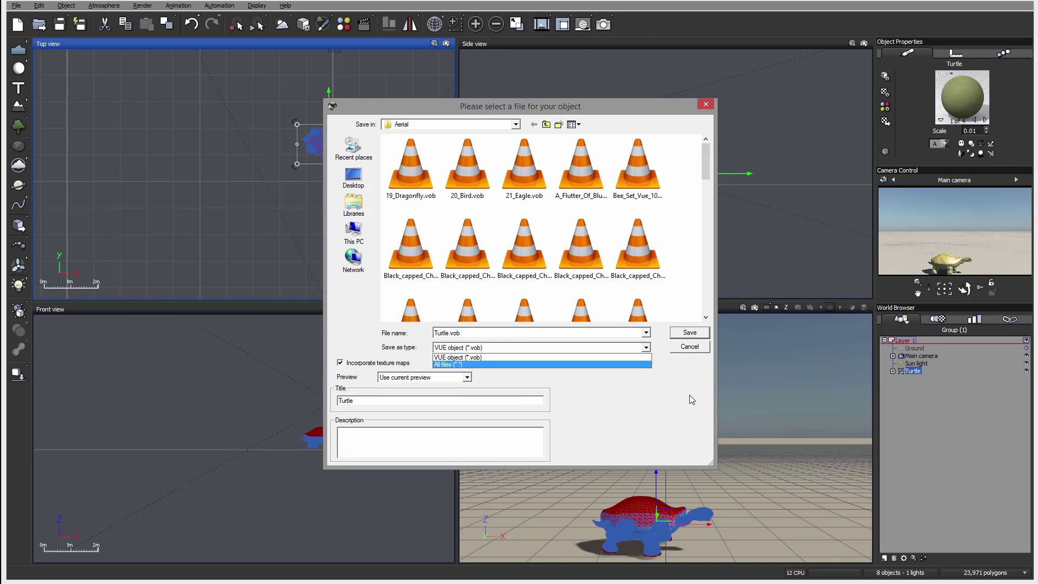
click(509, 359)
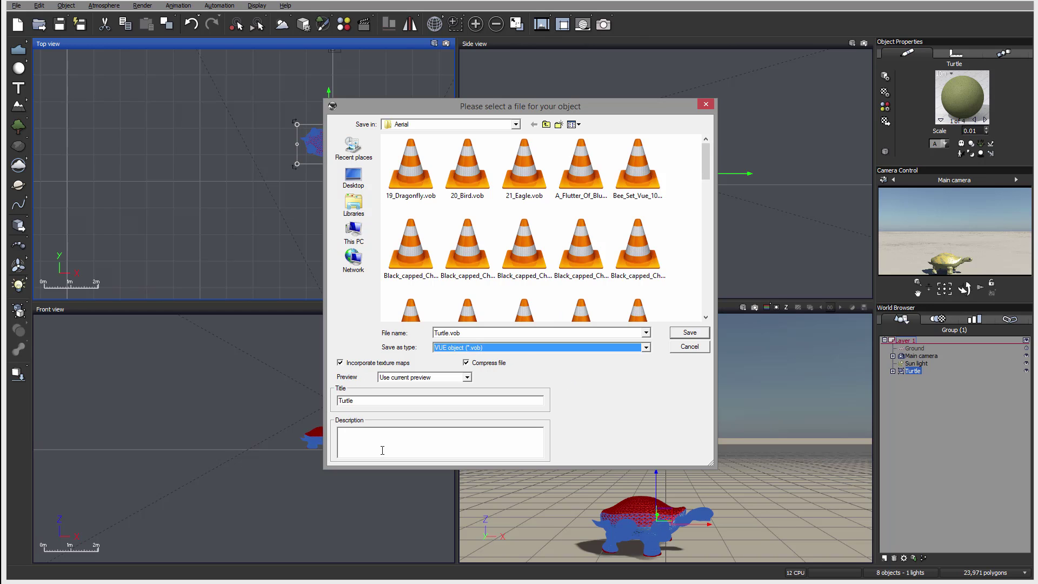
click(690, 346)
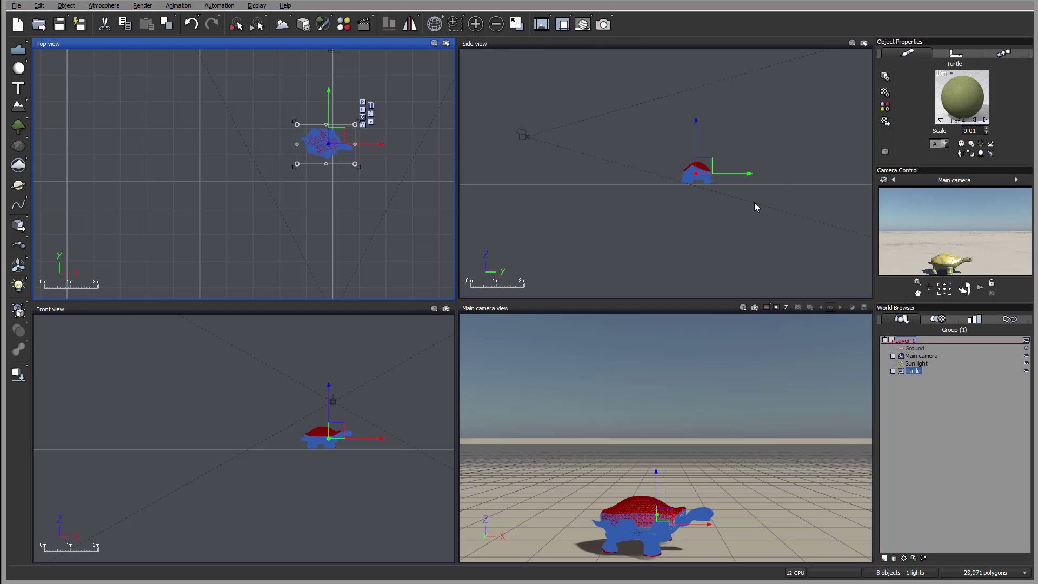
- Start loading an object and choose mech2012.pz3 from the Robots folder
click(15, 7)
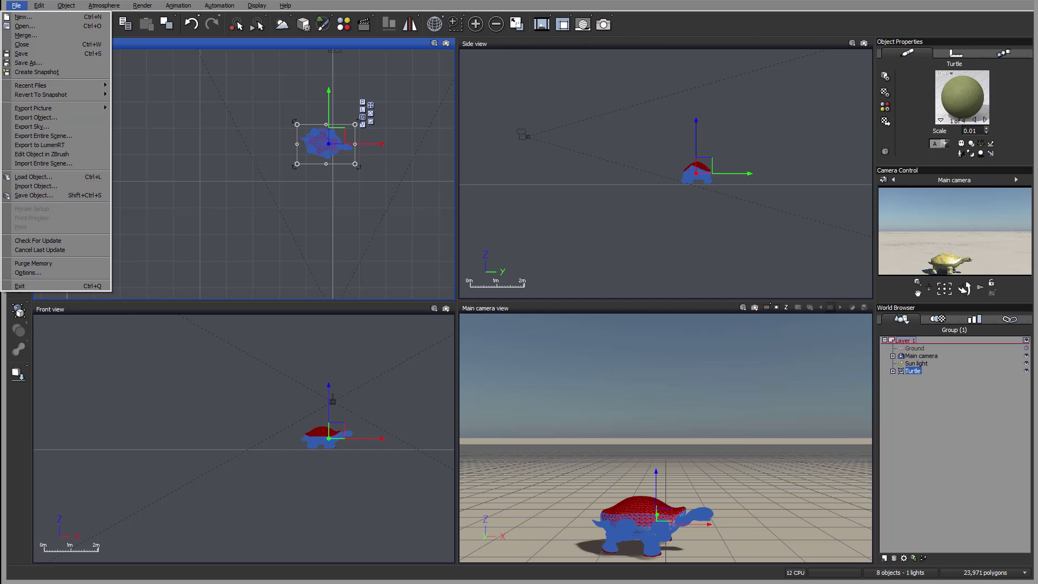
key(l)
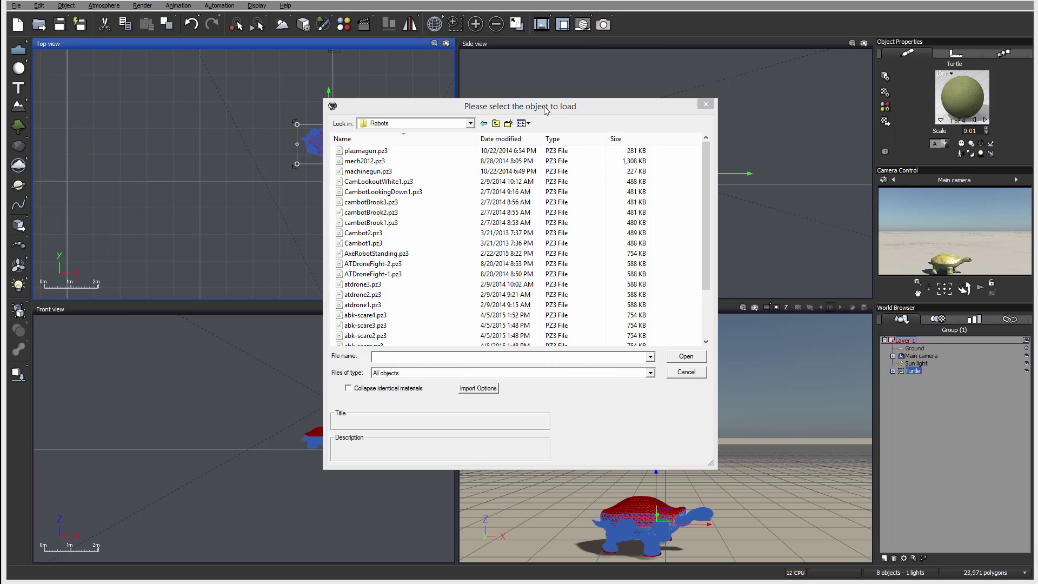
drag(500, 114, 501, 88)
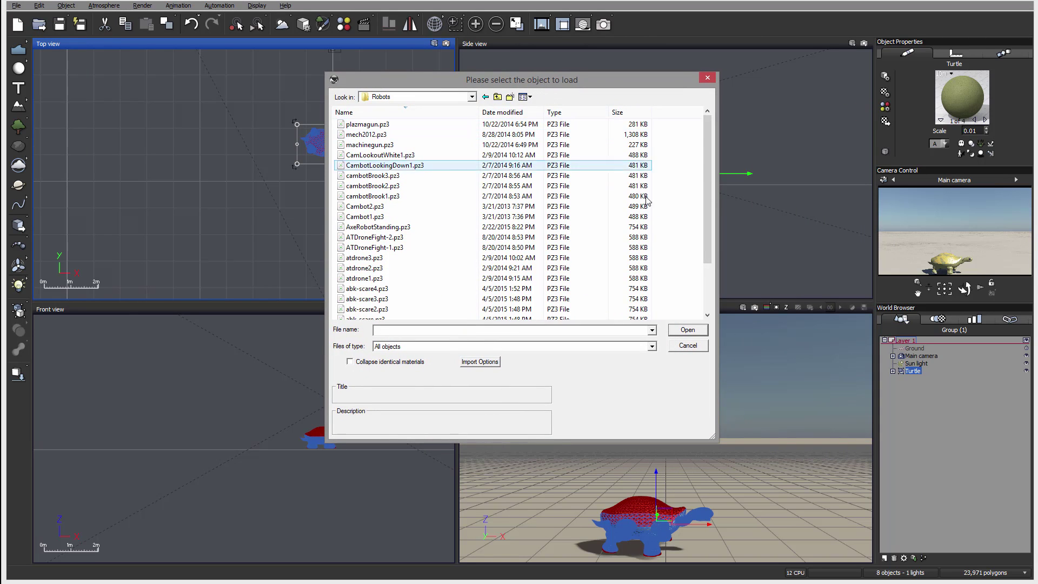
mouse_move(707, 165)
mouse_down()
mouse_move(703, 232)
mouse_move(718, 155)
mouse_up()
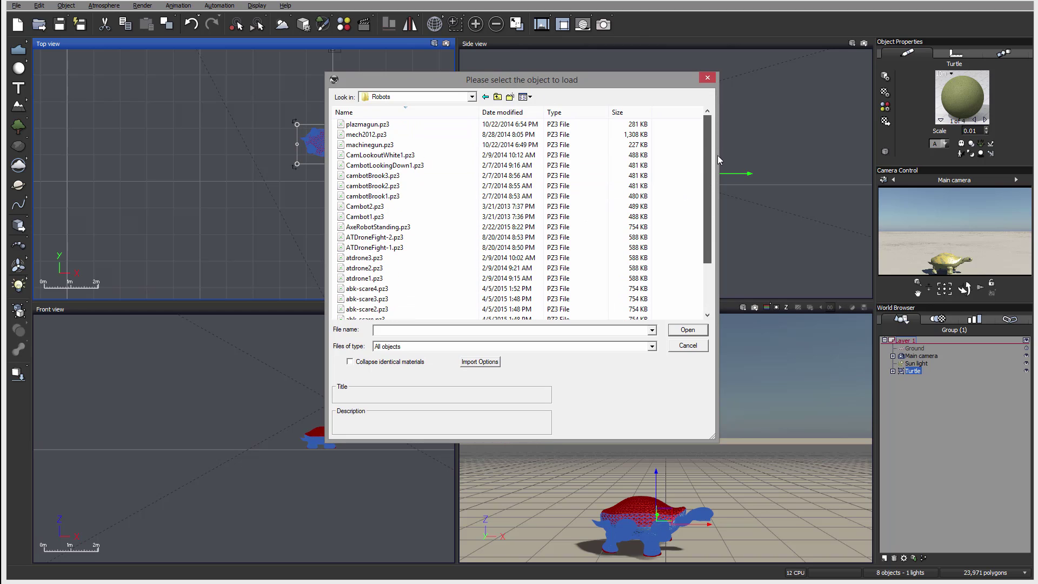
click(390, 135)
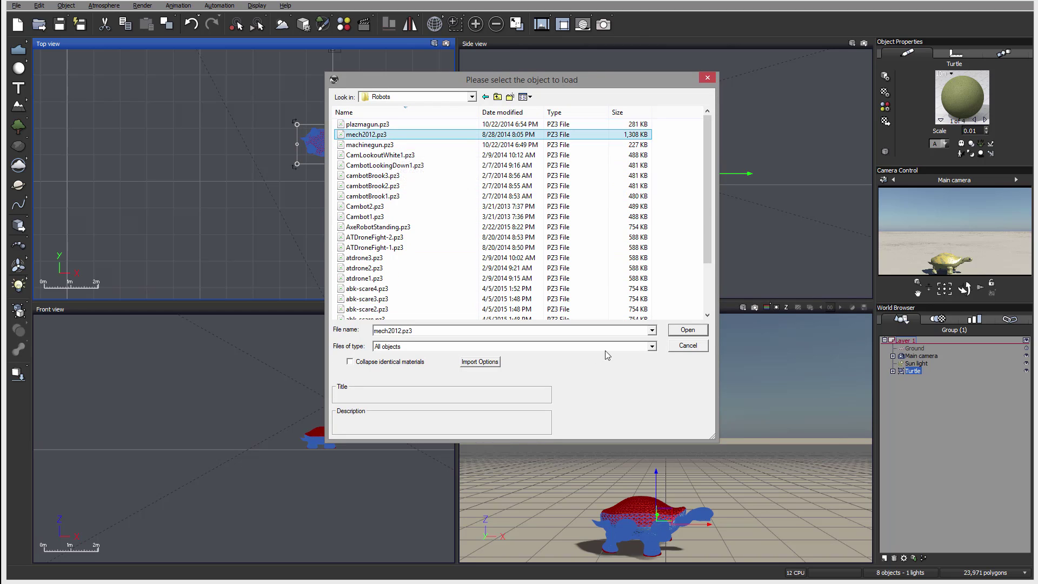
- Examine the supported object file types and the Import Options, leaving both unchanged
click(652, 346)
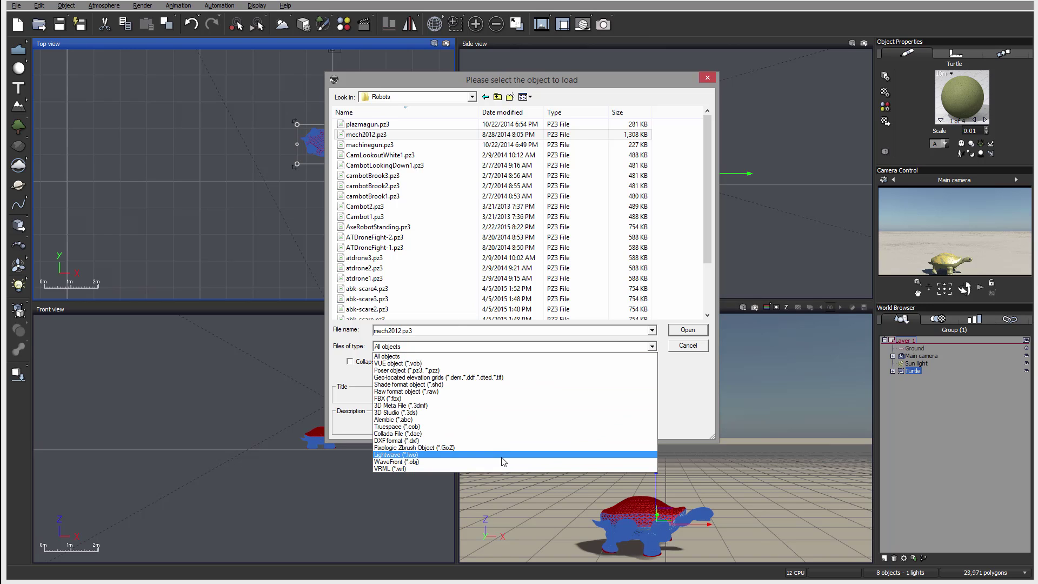
click(694, 383)
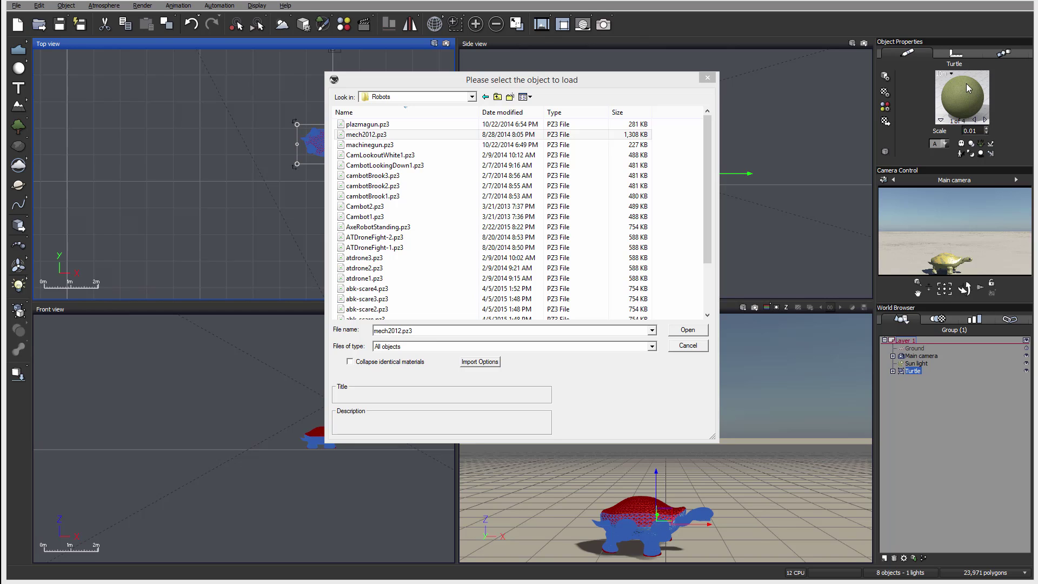
click(486, 363)
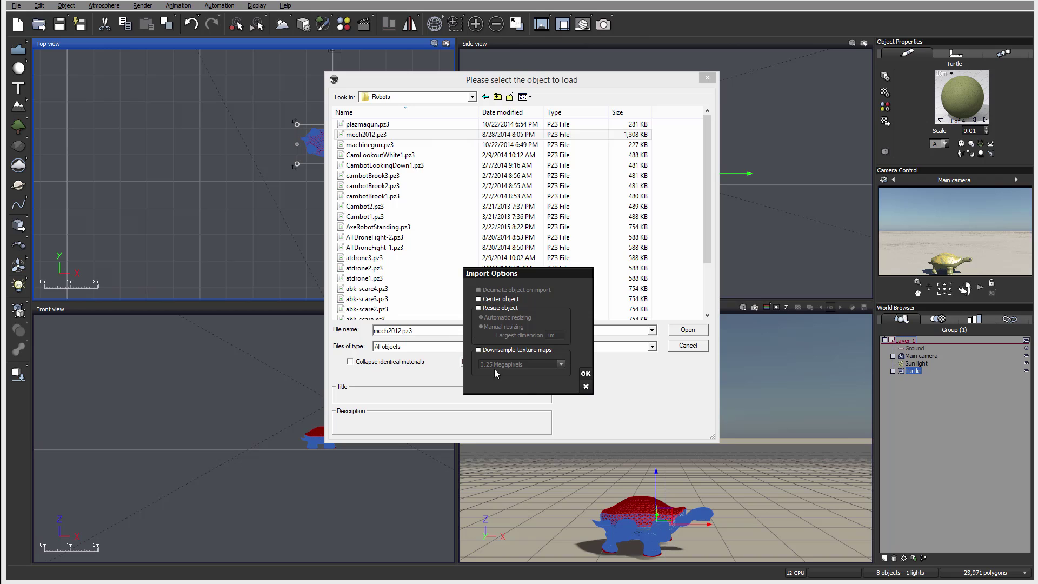
click(586, 386)
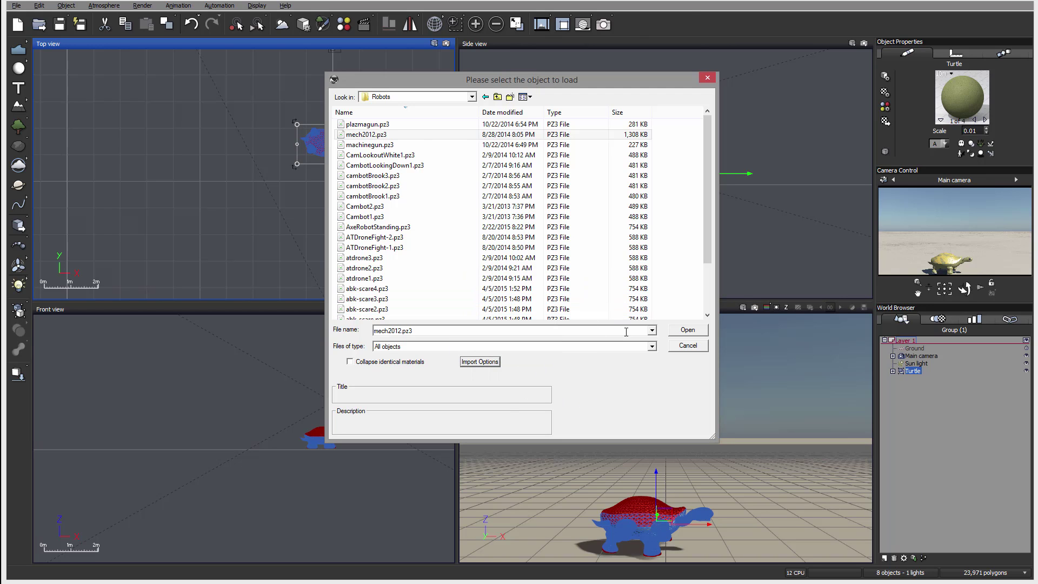
- Load mech2012.pz3 and decline to locate the missing camerasAndLights file manually
click(688, 330)
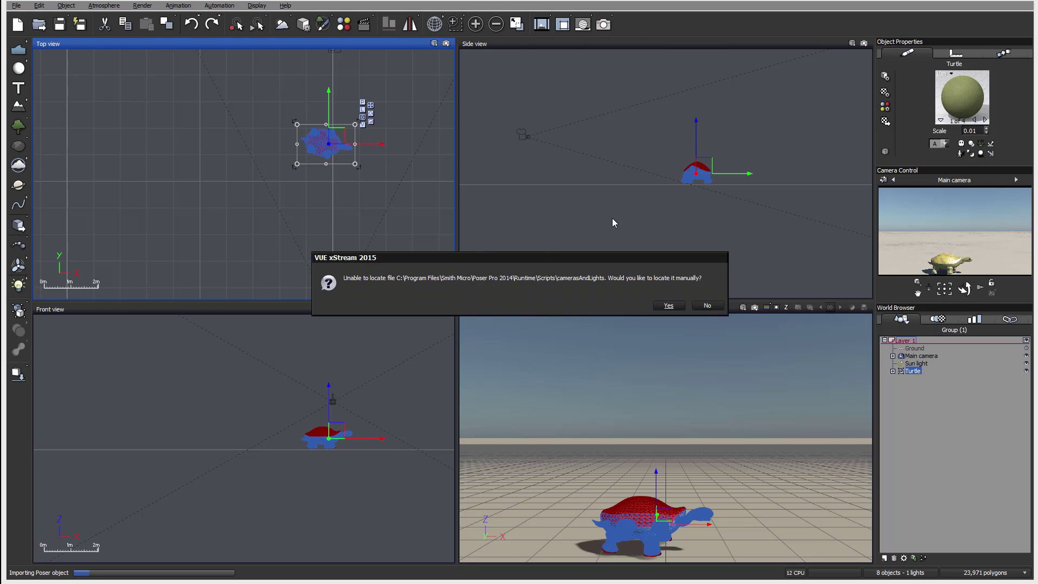
drag(541, 258, 510, 217)
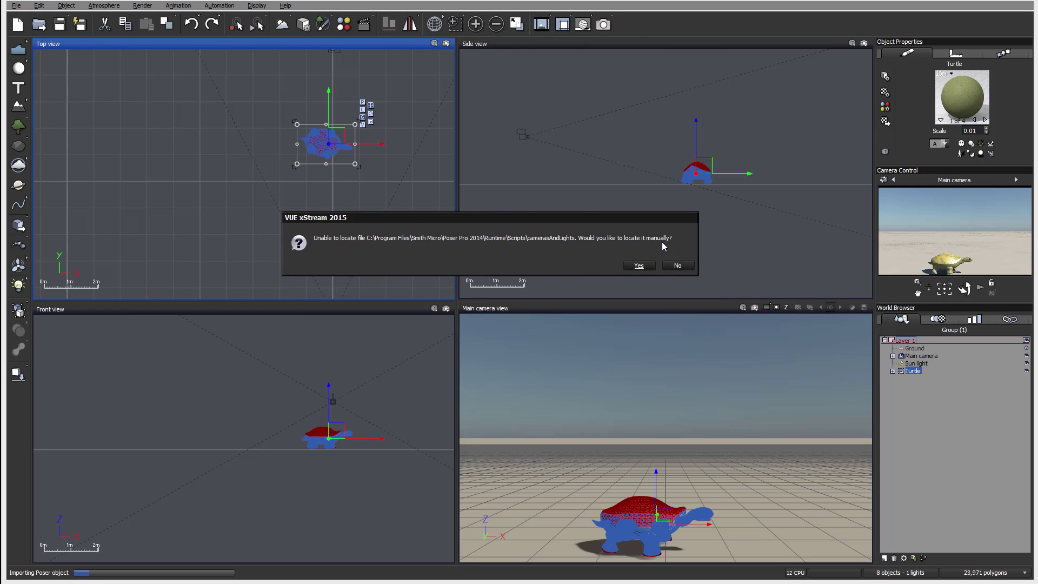
click(678, 265)
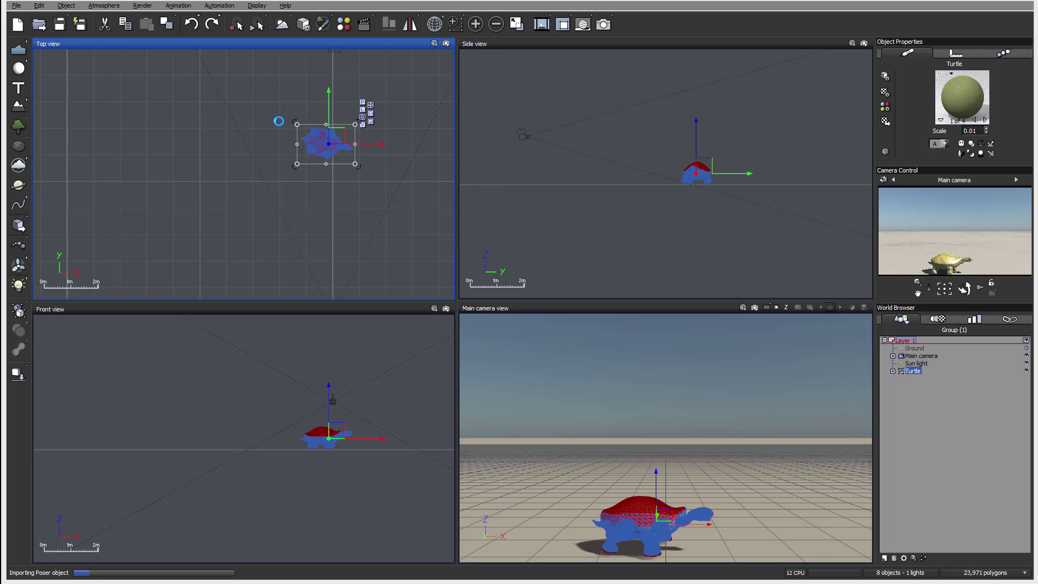
- Import the mech with figures grouped as single meshes, choosing a single frame from the Poser animation
drag(178, 99, 296, 86)
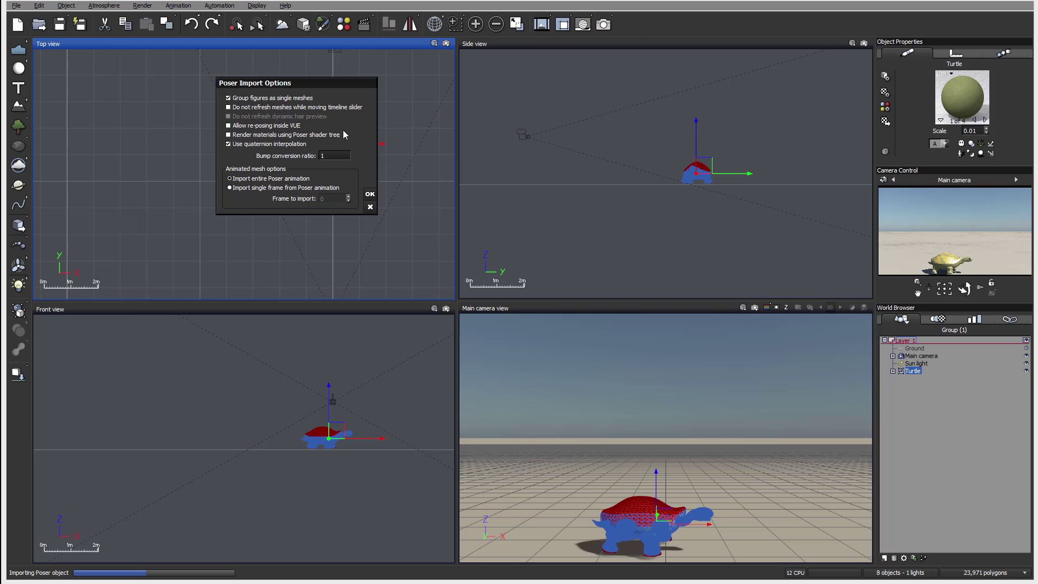
click(227, 143)
double_click(338, 155)
click(236, 188)
click(370, 195)
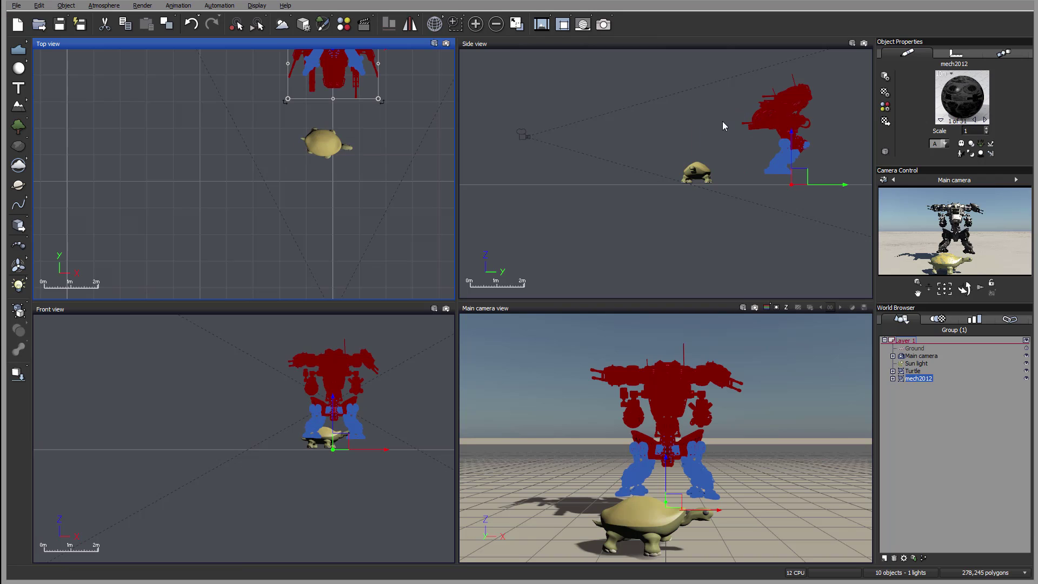
- Lower the mech onto the ground in the side view, then unlock its pivot and move it to ground level between its feet
right_drag(726, 124, 655, 122)
mouse_move(715, 107)
mouse_down()
mouse_move(712, 93)
mouse_move(713, 118)
mouse_up()
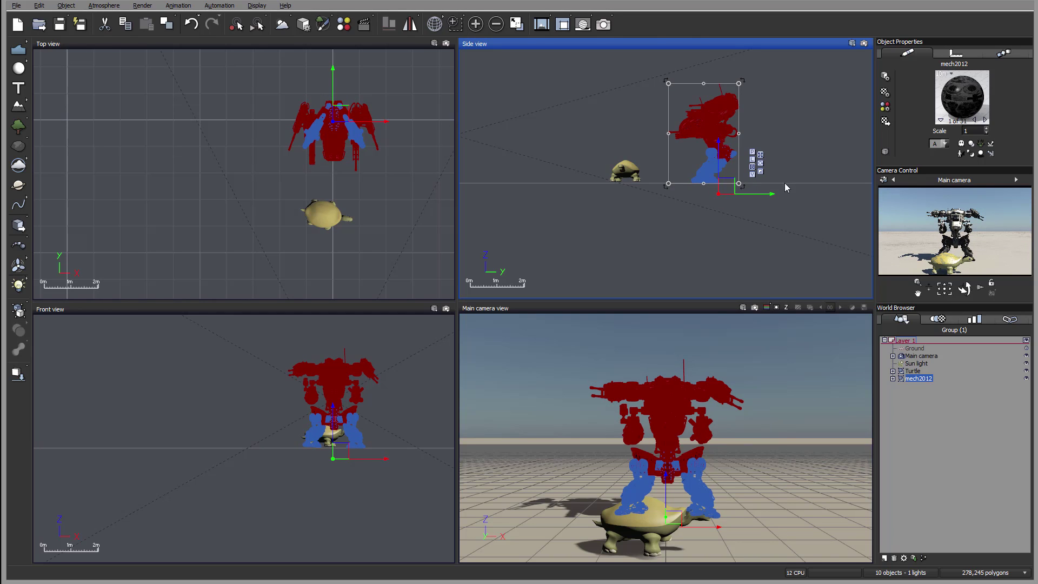
click(956, 52)
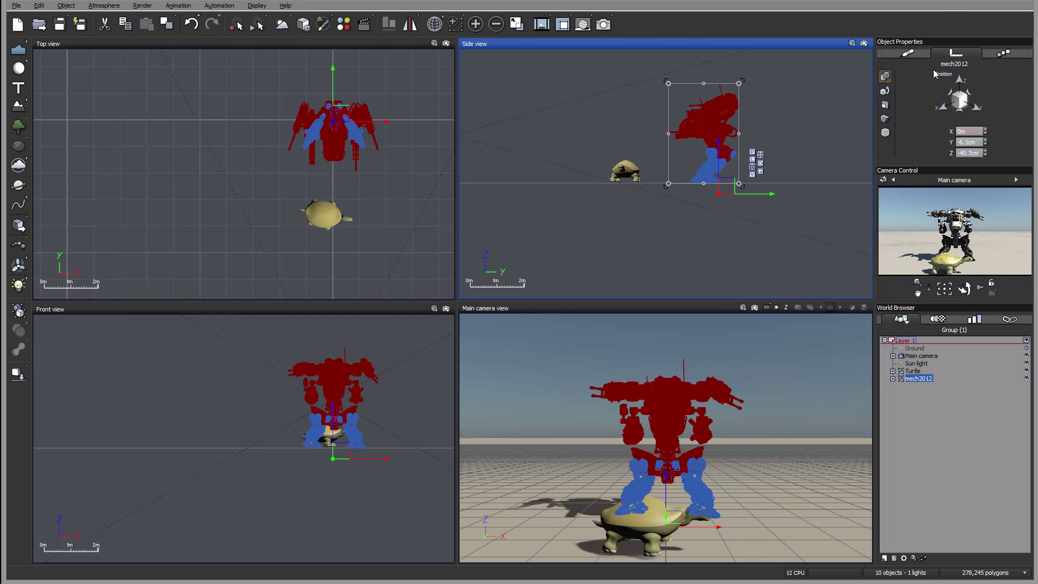
click(885, 132)
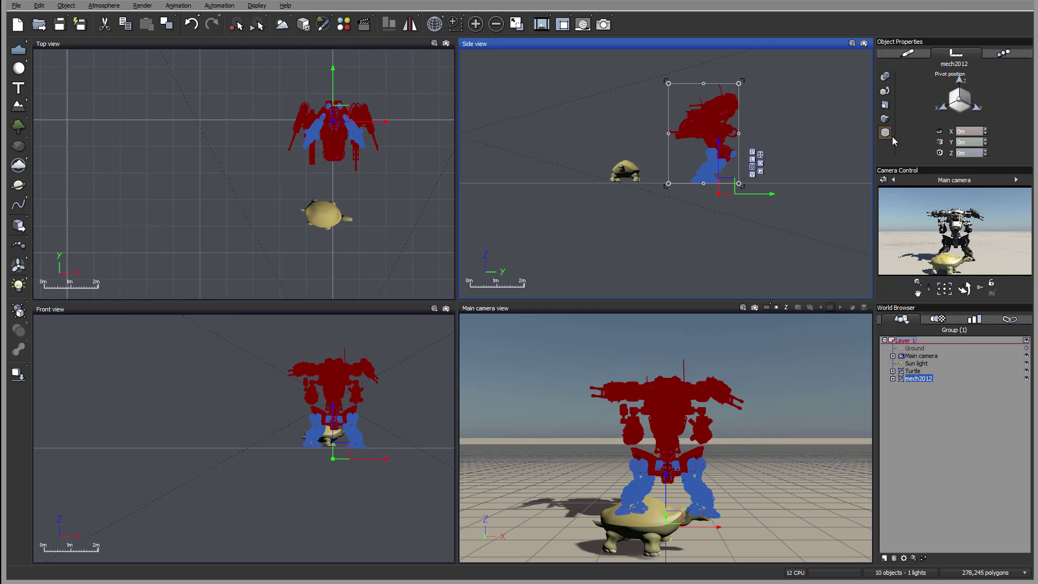
click(939, 131)
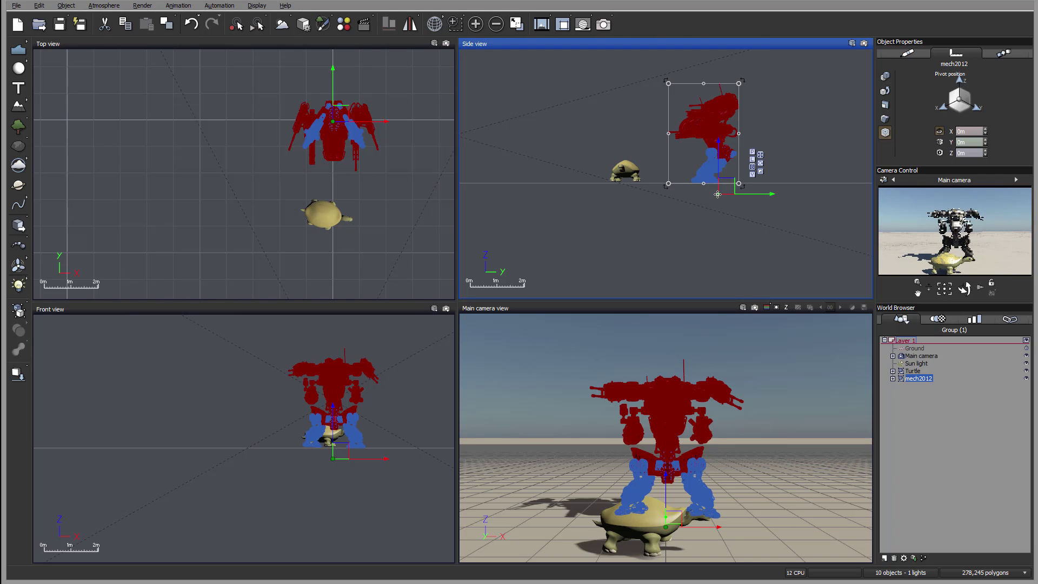
drag(721, 193, 703, 183)
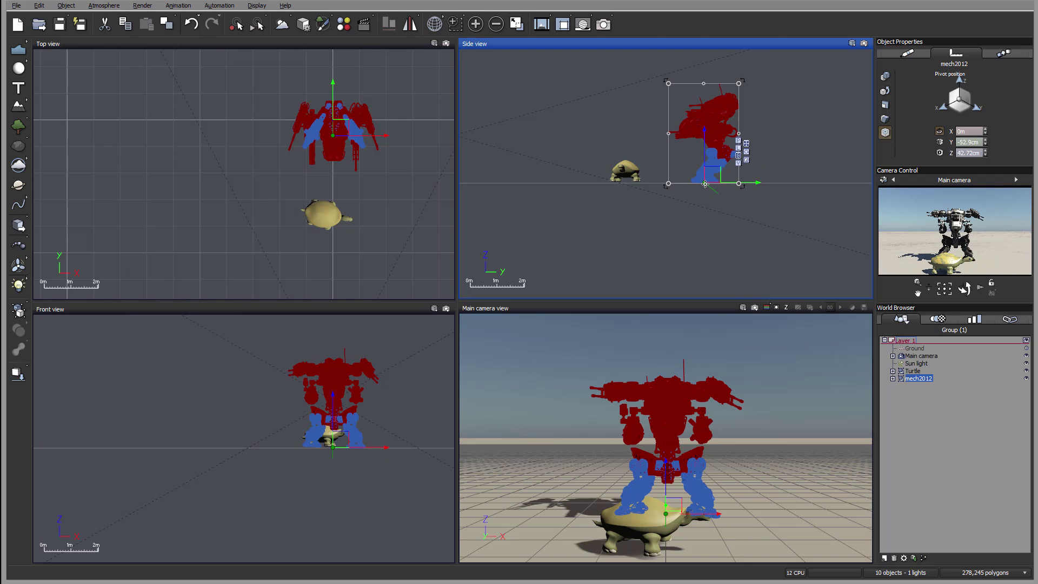
- Lock the mech's pivot again, then enlarge the mech very slightly and nudge it up to ground level in the side view
click(939, 131)
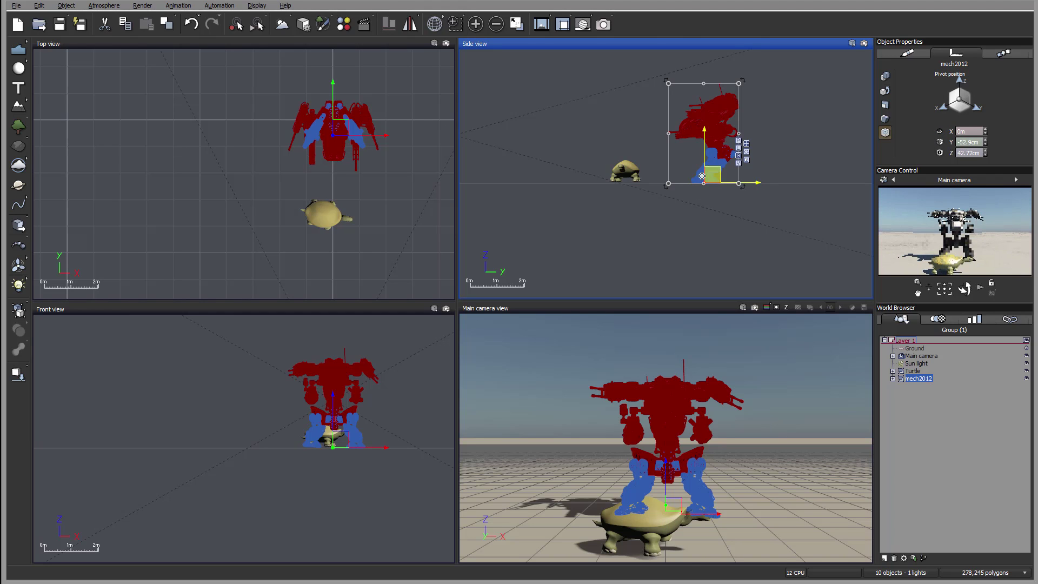
right_drag(651, 145, 696, 141)
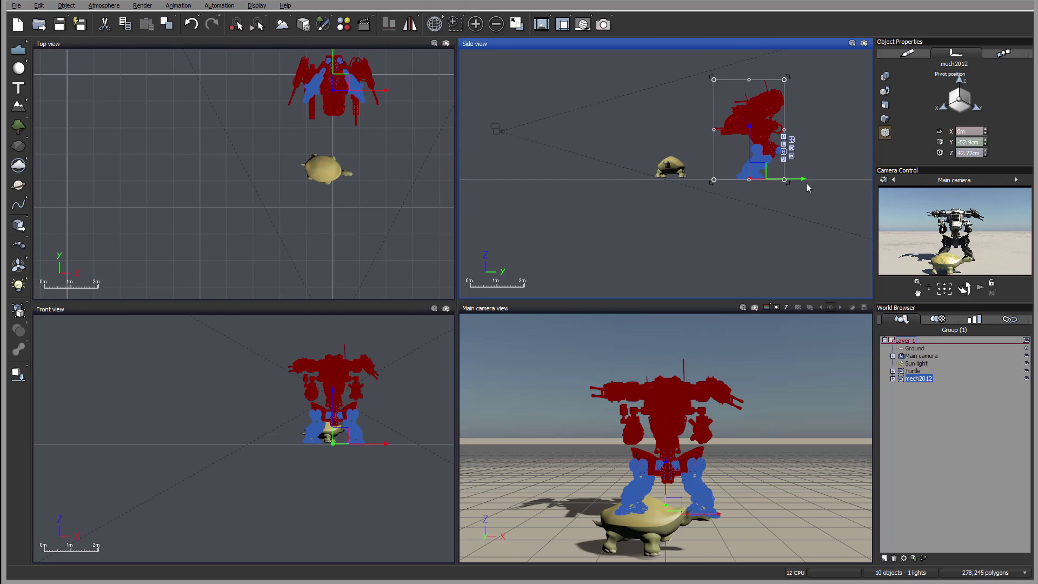
mouse_move(791, 184)
mouse_down()
mouse_move(779, 193)
mouse_move(788, 183)
mouse_up()
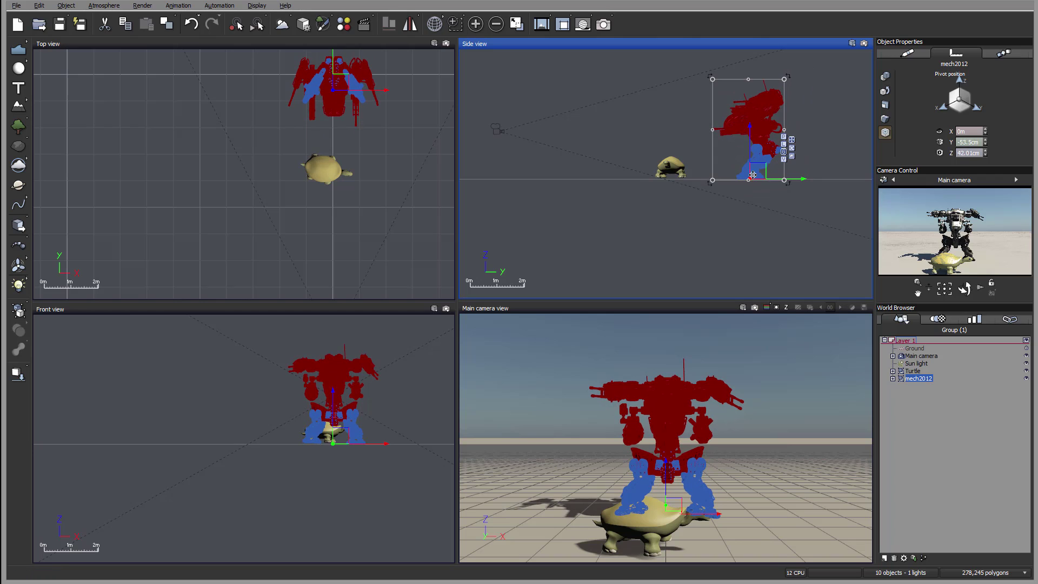
drag(750, 137, 750, 136)
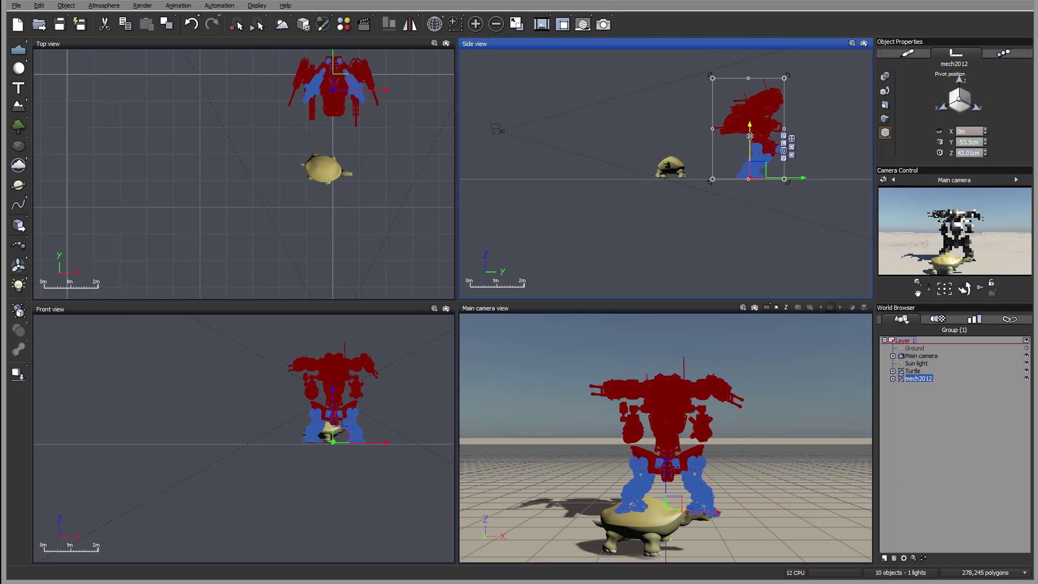
- Move the turtle up and to the left in the top view so it stands beside the mech
click(352, 173)
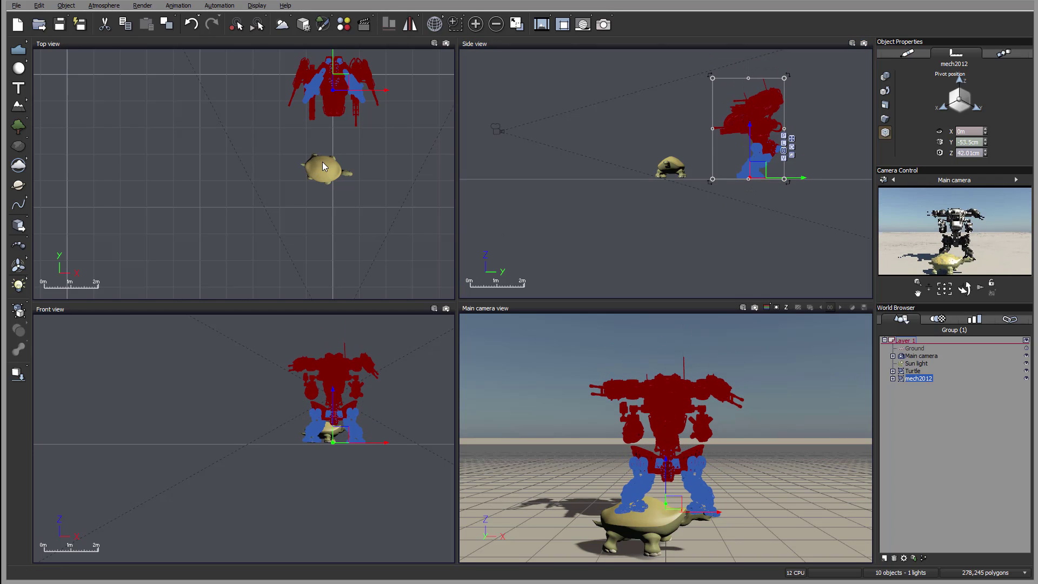
click(352, 173)
drag(339, 161, 261, 95)
- Shift the mech to the right of the turtle in the top view and scale it up proportionally in the side view
click(341, 87)
drag(342, 87, 370, 110)
click(684, 108)
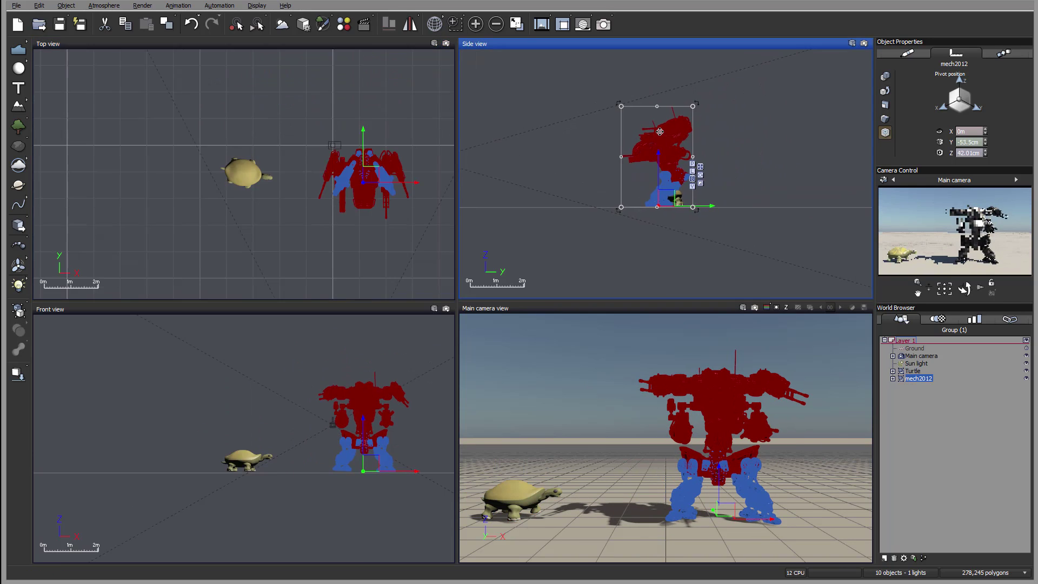
drag(684, 108, 726, 102)
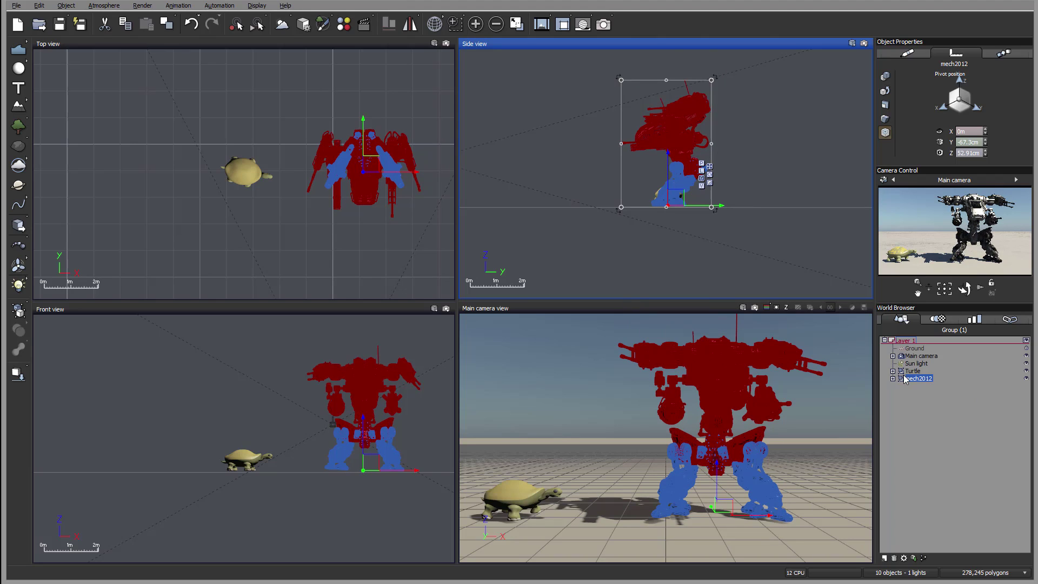
- Edit all 31 mech materials together, setting the highlight global intensity to 25% and the highlight global size to 6%
click(907, 53)
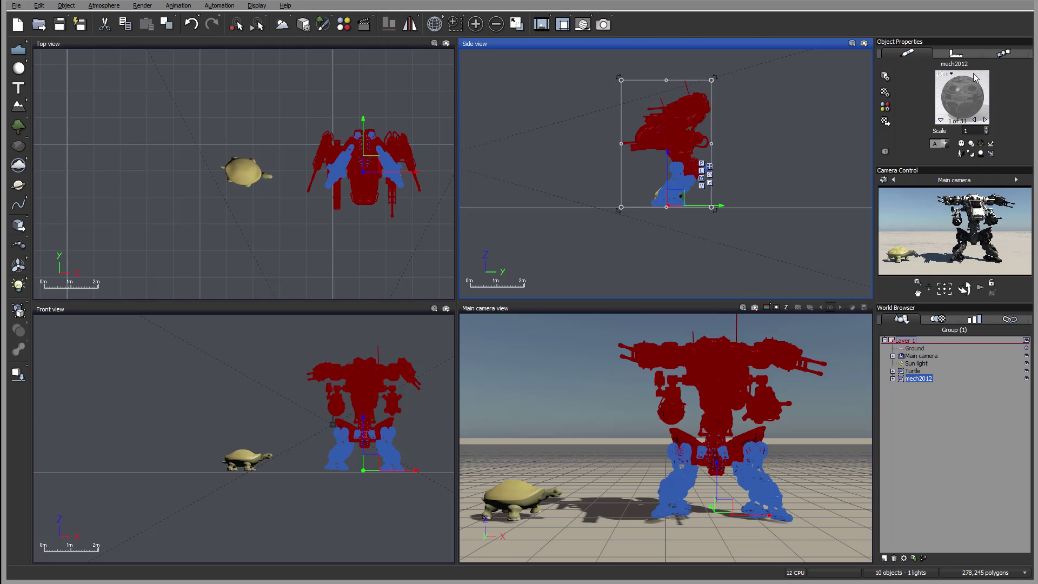
click(941, 120)
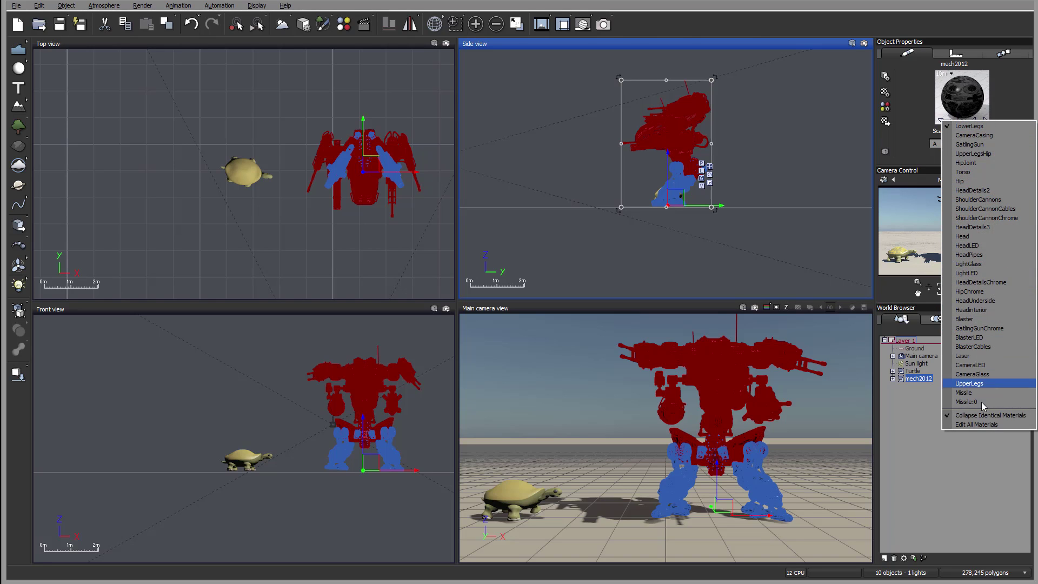
click(975, 425)
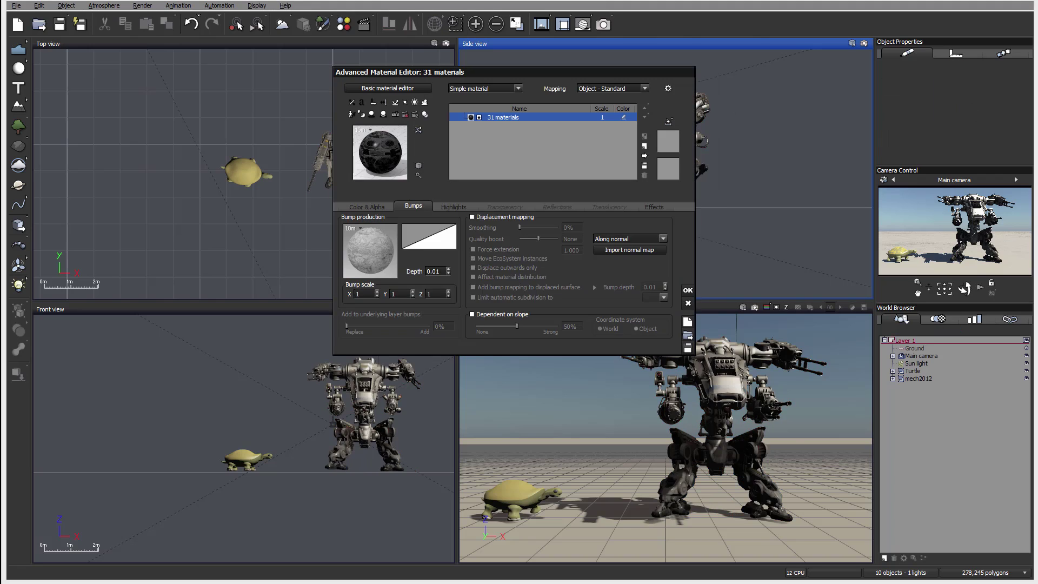
click(453, 206)
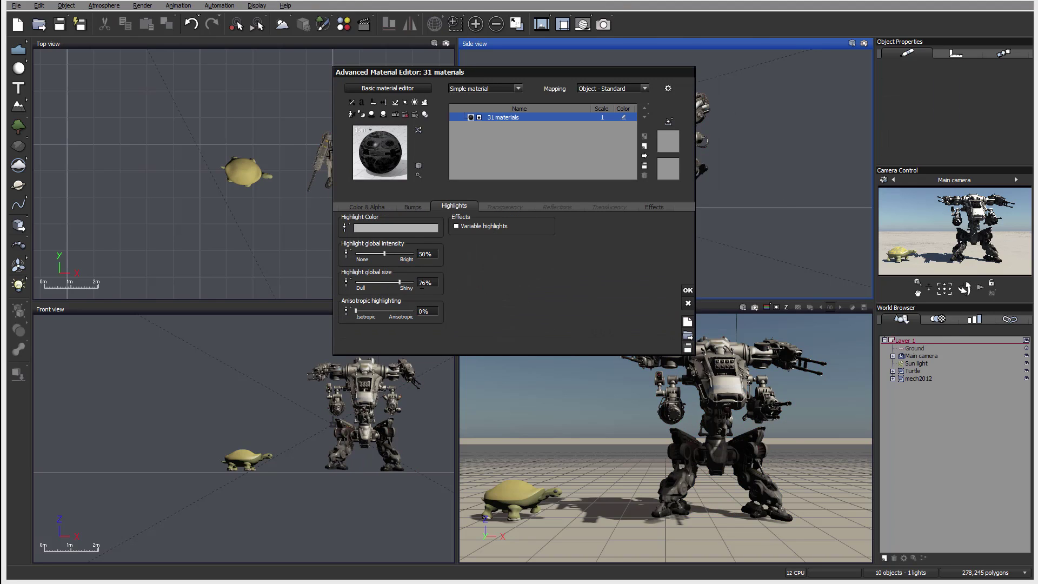
drag(399, 282, 358, 283)
drag(379, 248, 377, 251)
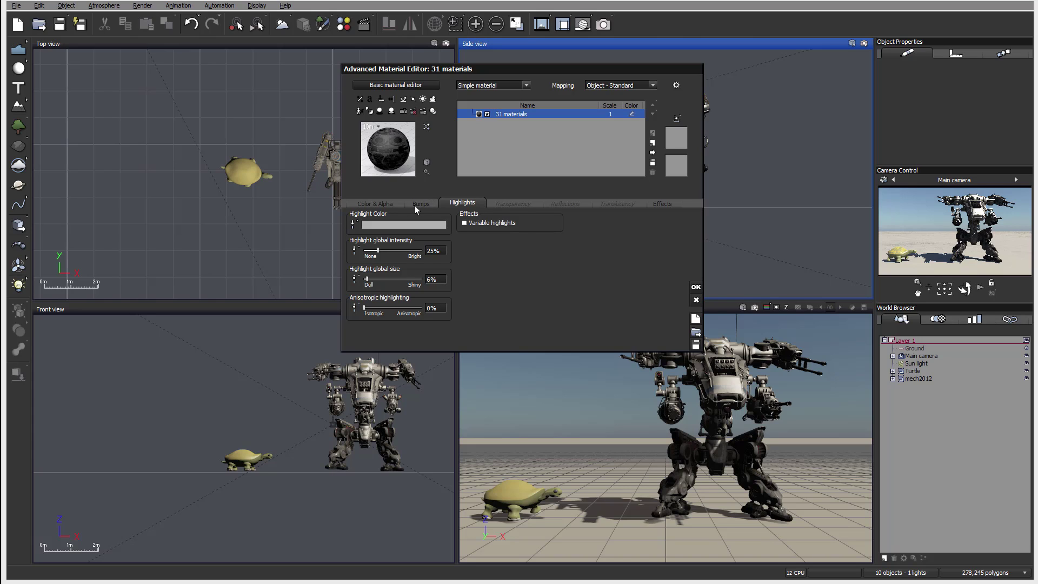
click(416, 205)
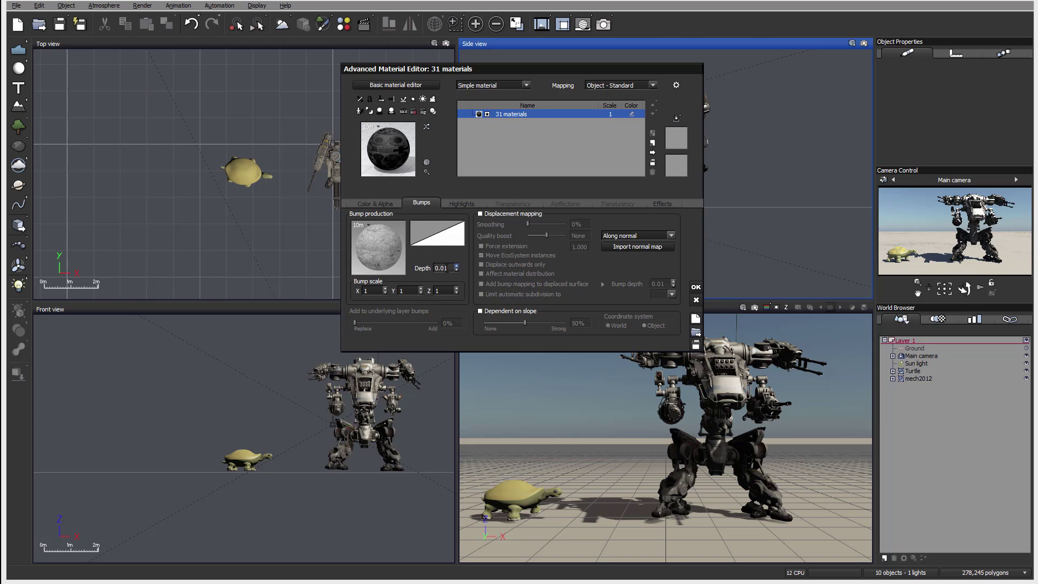
click(693, 287)
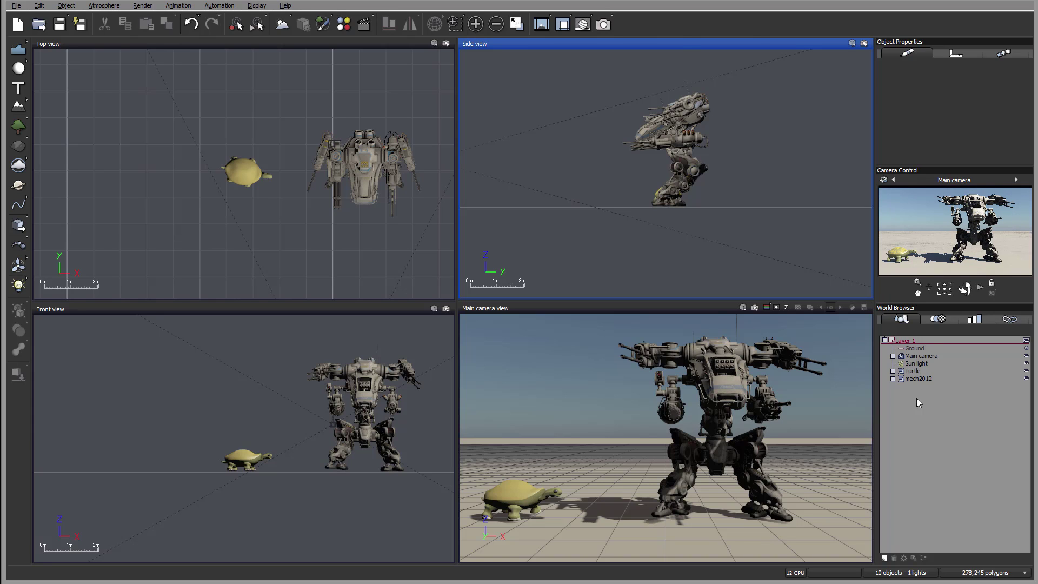
- Open the mech's polygon mesh options, turn off Smooth mesh and accept the dialog
double_click(920, 379)
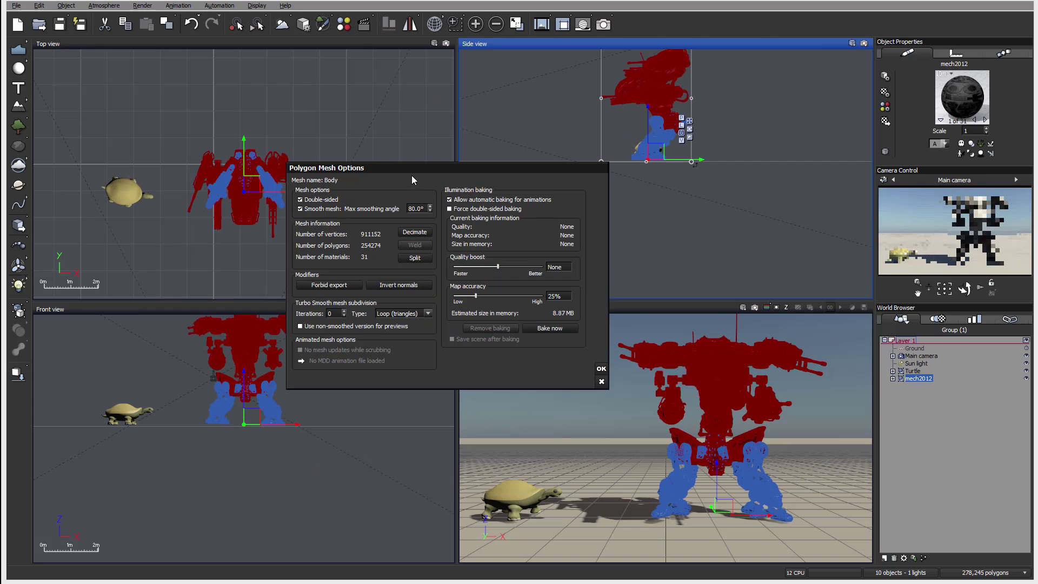
drag(416, 173, 461, 137)
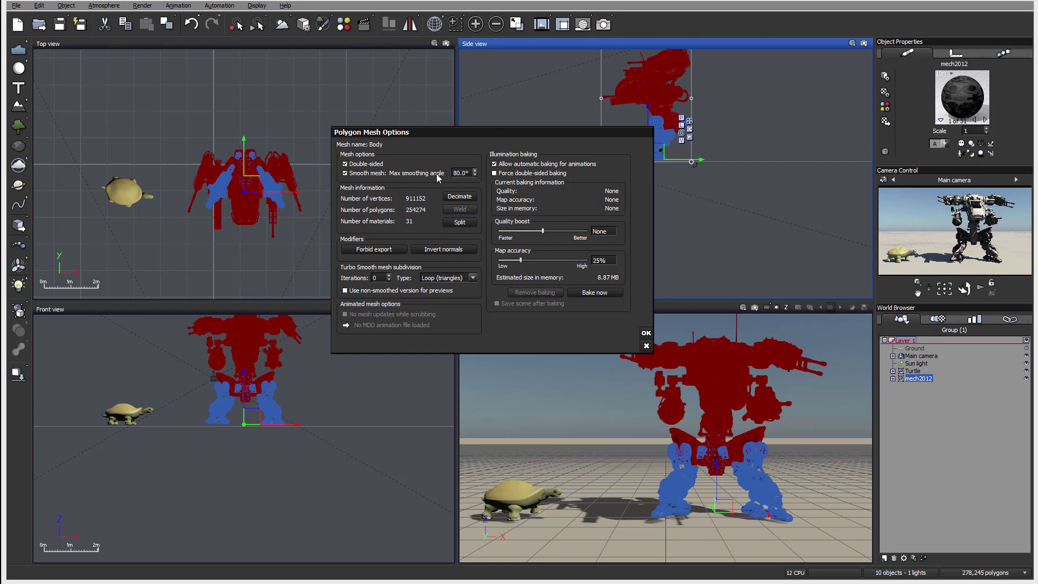
click(345, 173)
key(Return)
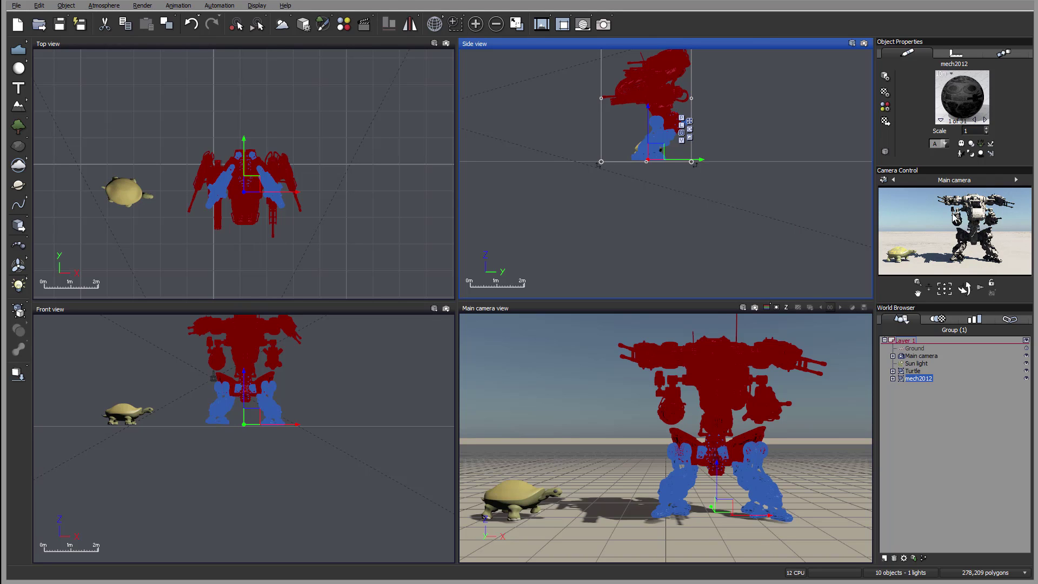
- Reposition the mech slightly farther right and back in the top view, then rotate it clockwise to face towards the turtle
right_drag(733, 112, 785, 151)
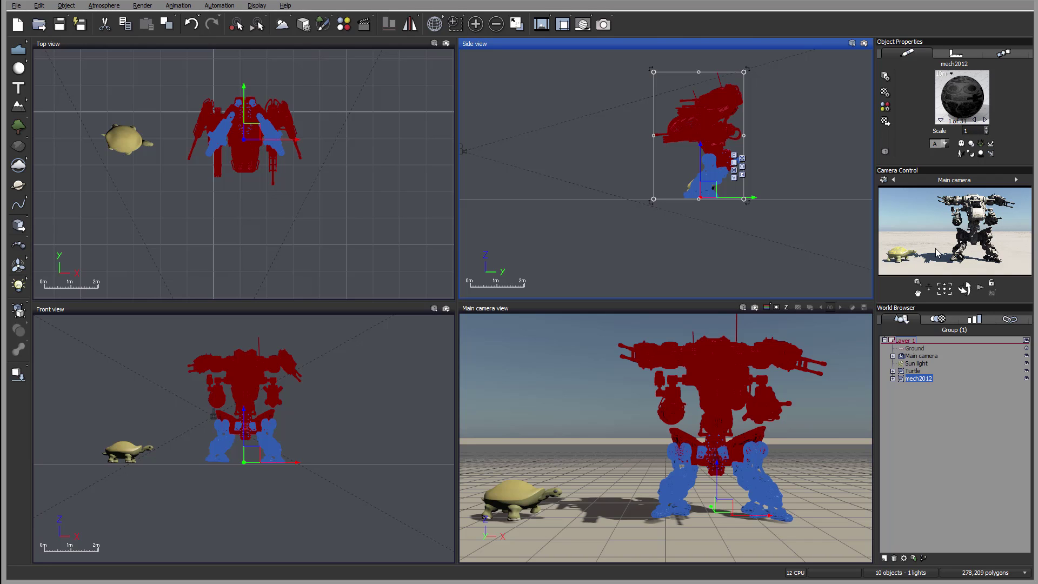
right_drag(309, 141, 406, 124)
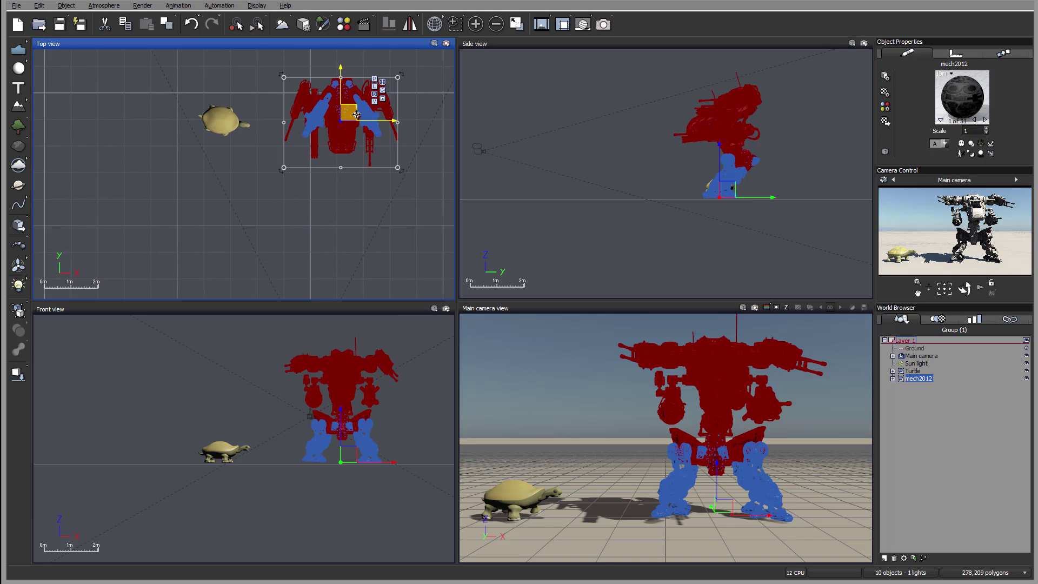
drag(345, 114, 388, 111)
right_drag(288, 140, 243, 183)
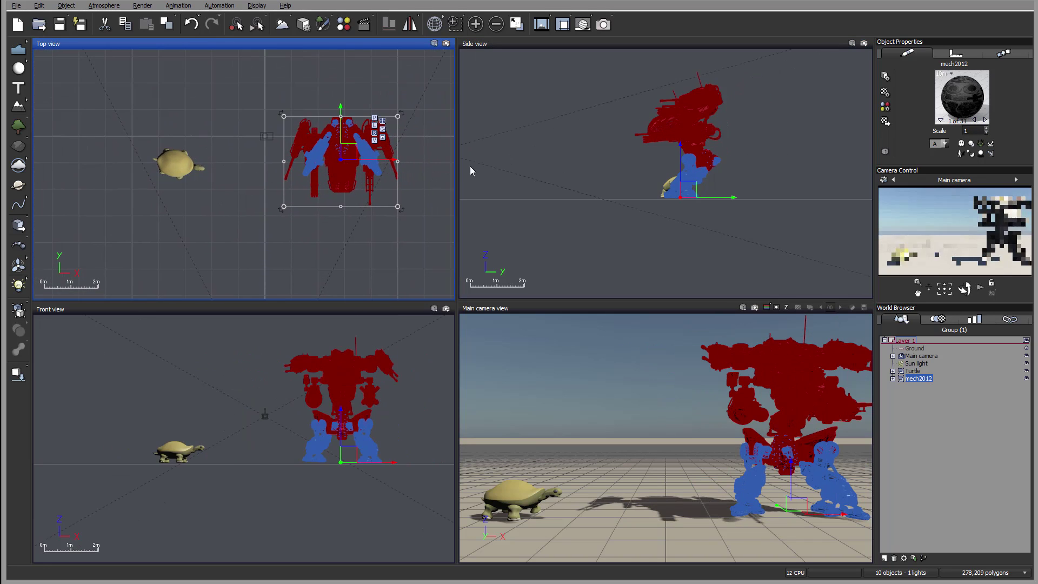
drag(387, 146, 362, 132)
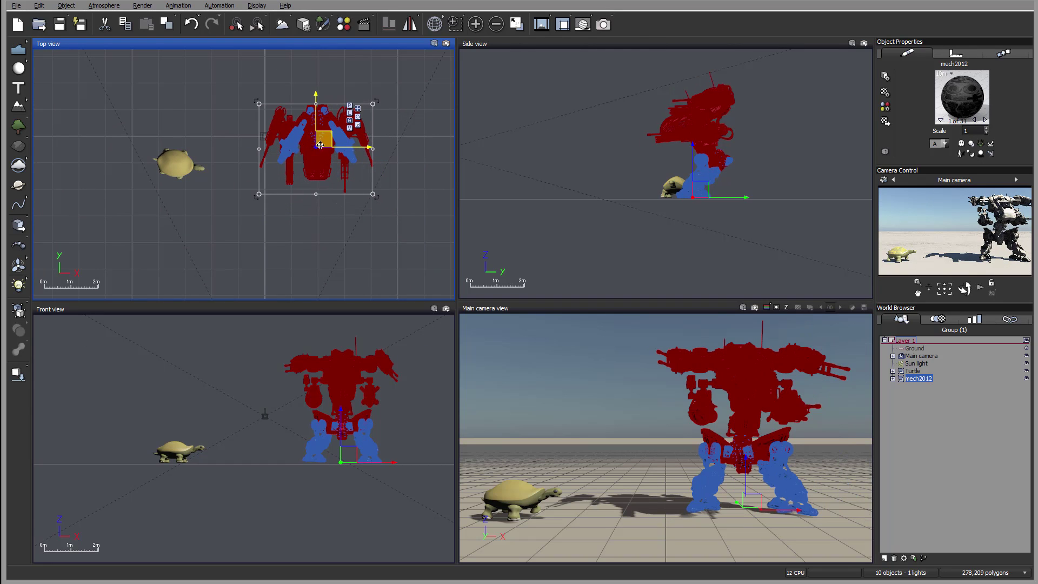
drag(371, 212, 341, 228)
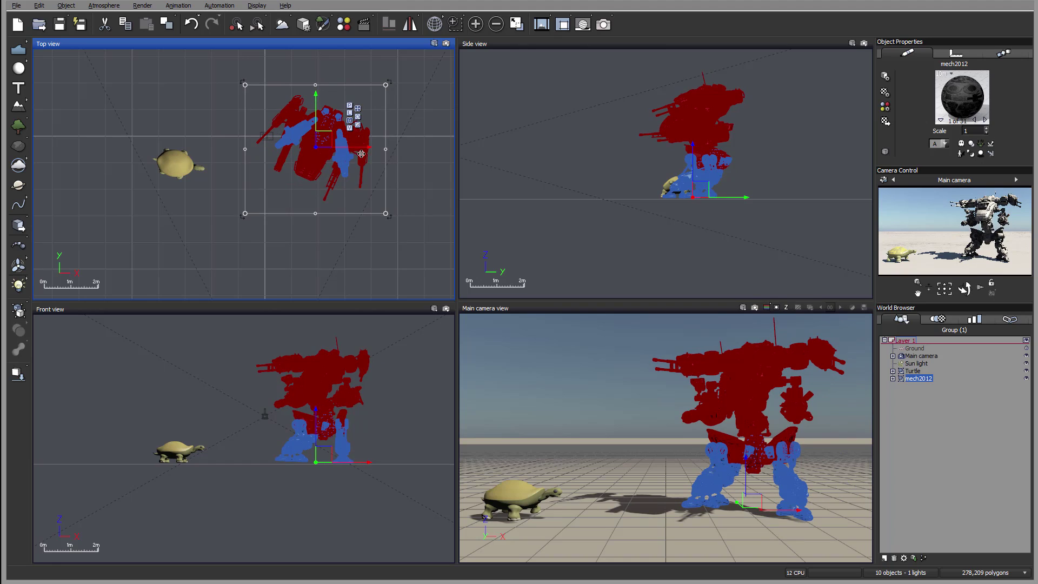
- Try moving the mech diagonally towards the upper left in the top view, then undo the move
right_drag(361, 154, 394, 164)
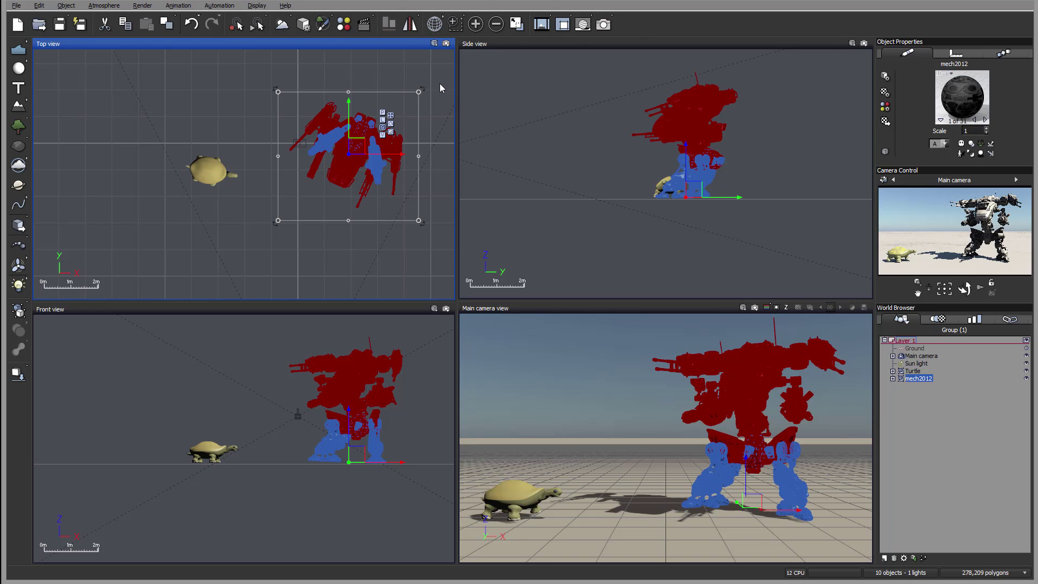
right_drag(432, 87, 437, 98)
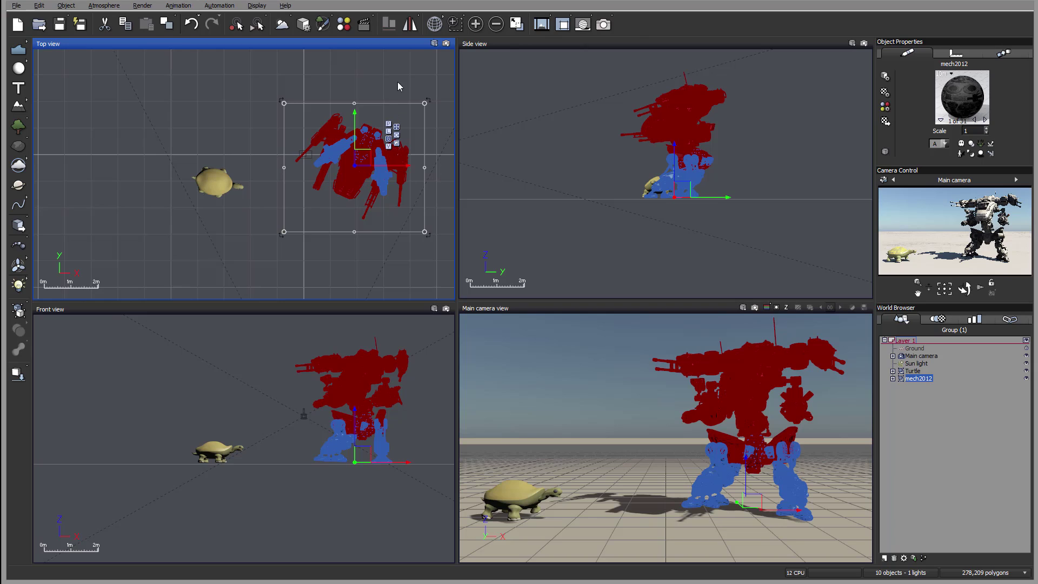
right_drag(397, 82, 400, 104)
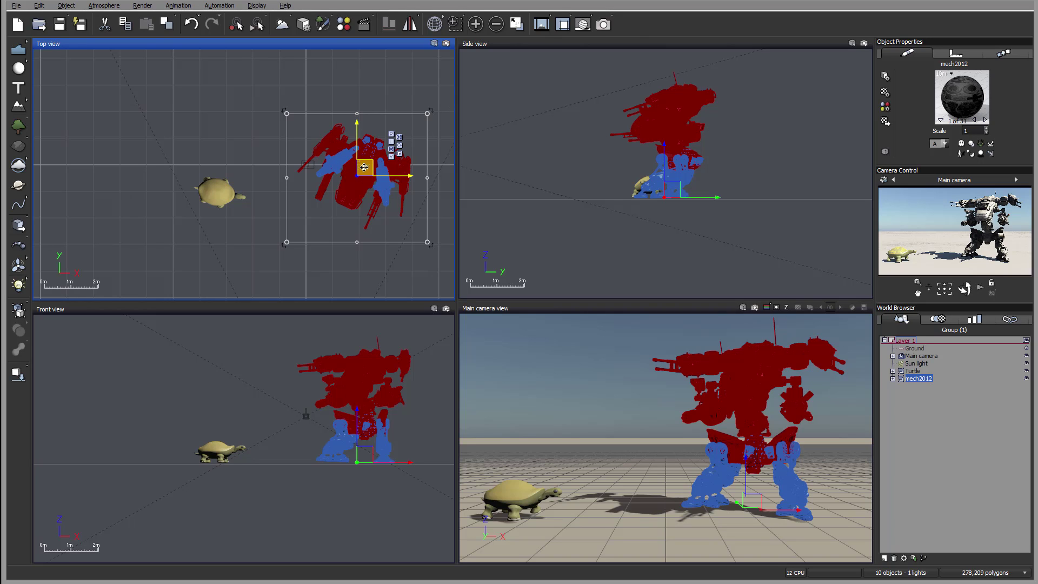
drag(375, 175, 358, 160)
key(ctrl+z)
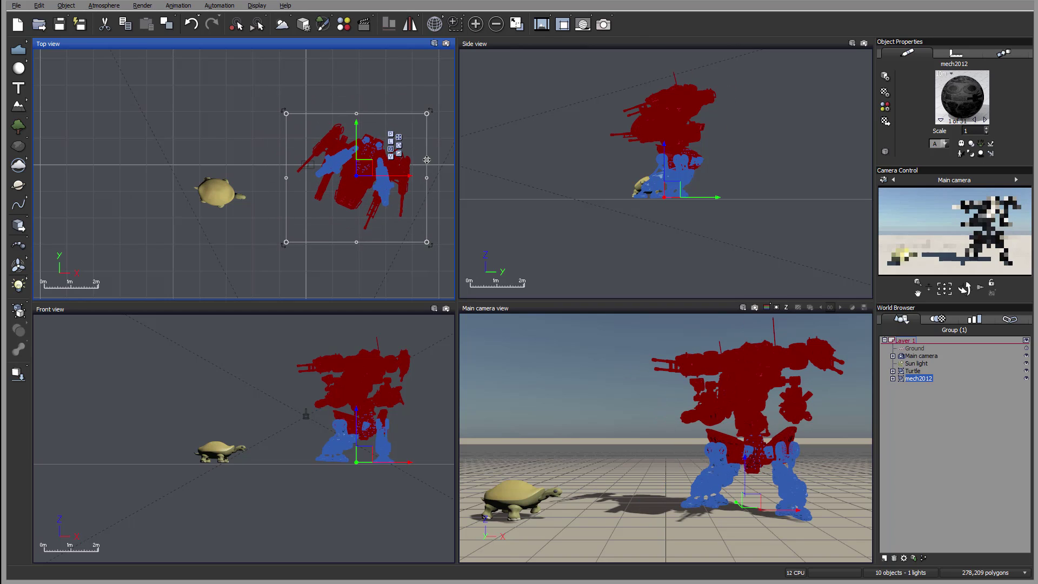